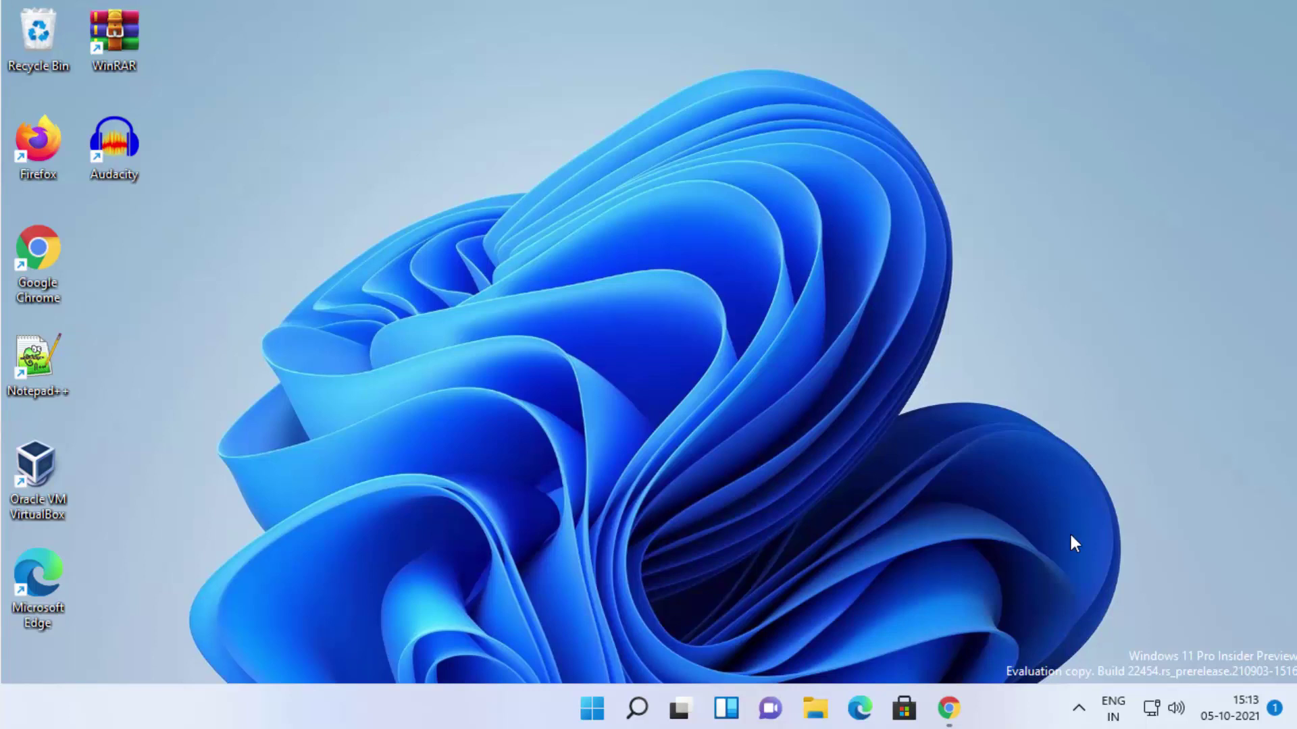
# In the browser's DNS server list, select Google's addresses 8.8.8.8 and 8.8.4.4.
pyautogui.click(949, 707)
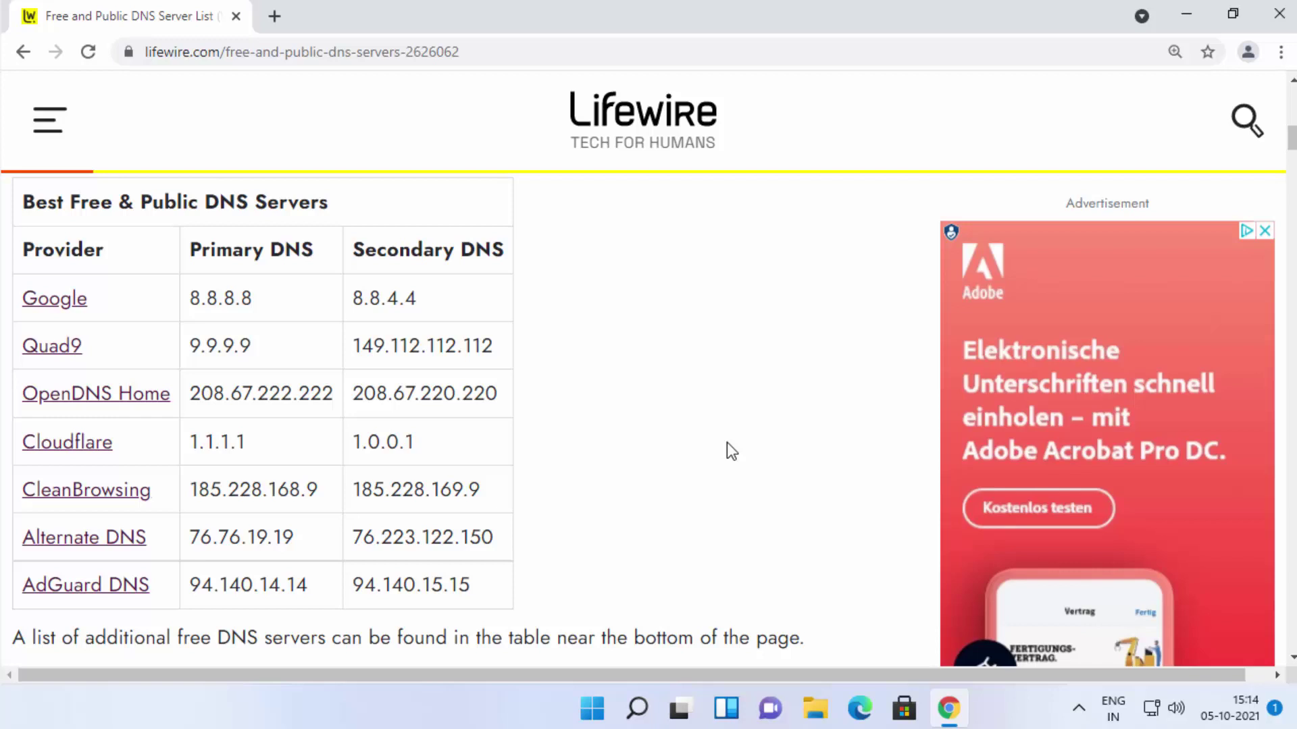
pyautogui.click(524, 59)
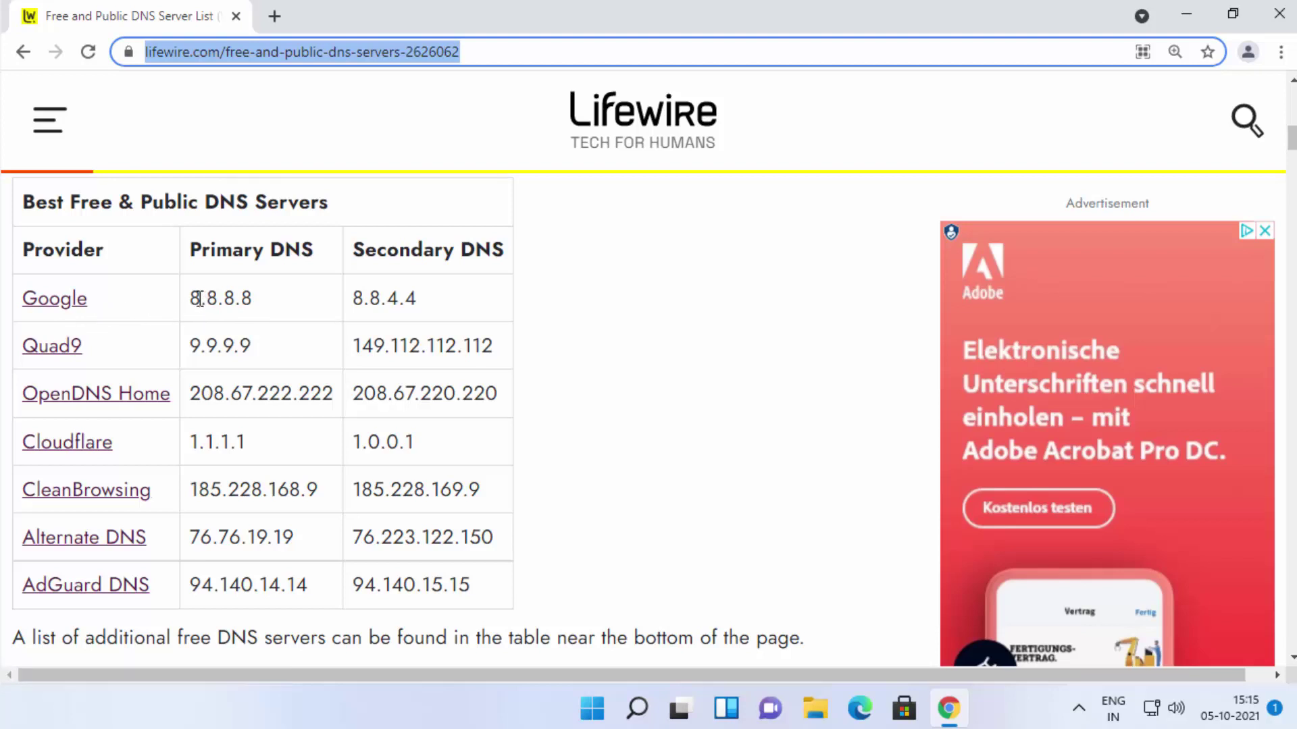
pyautogui.moveTo(190, 298); pyautogui.dragTo(265, 307)
pyautogui.moveTo(355, 298); pyautogui.dragTo(419, 299)
pyautogui.moveTo(200, 298); pyautogui.dragTo(243, 299)
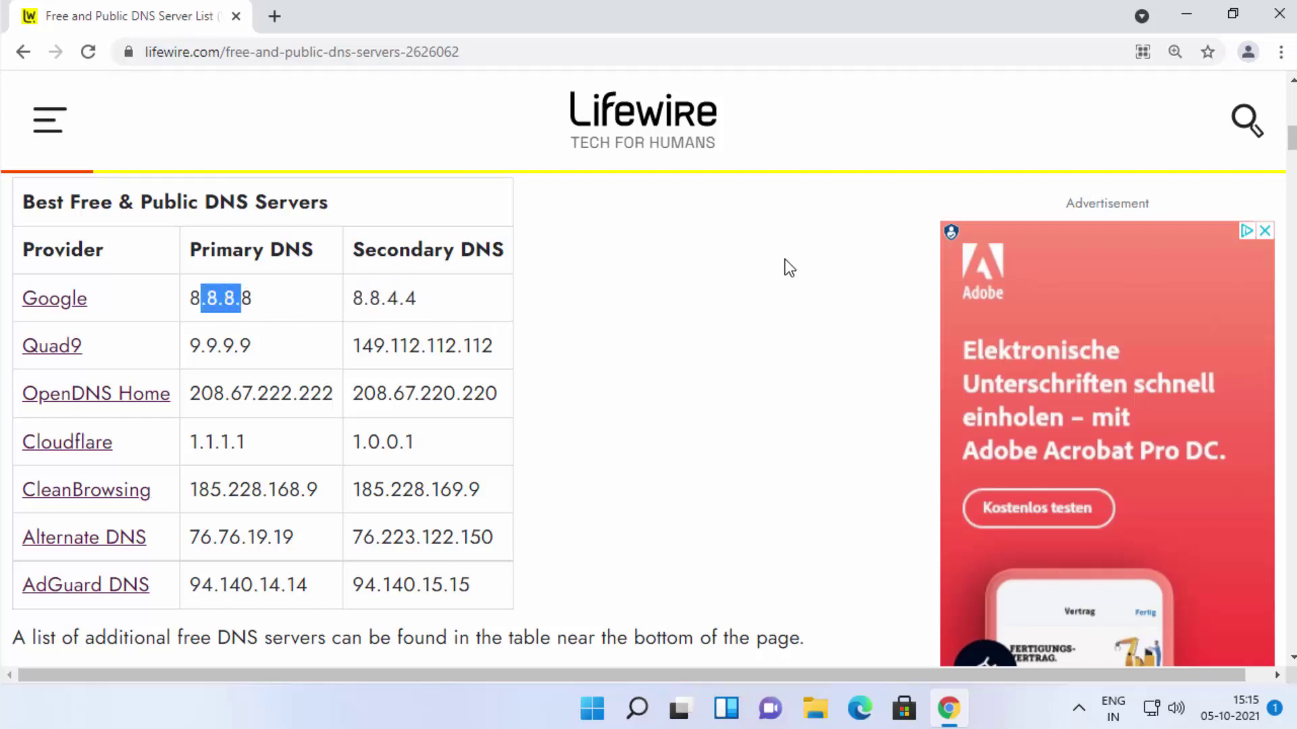
# Minimise the browser and launch Control Panel by searching 'control'.
pyautogui.click(1170, 19)
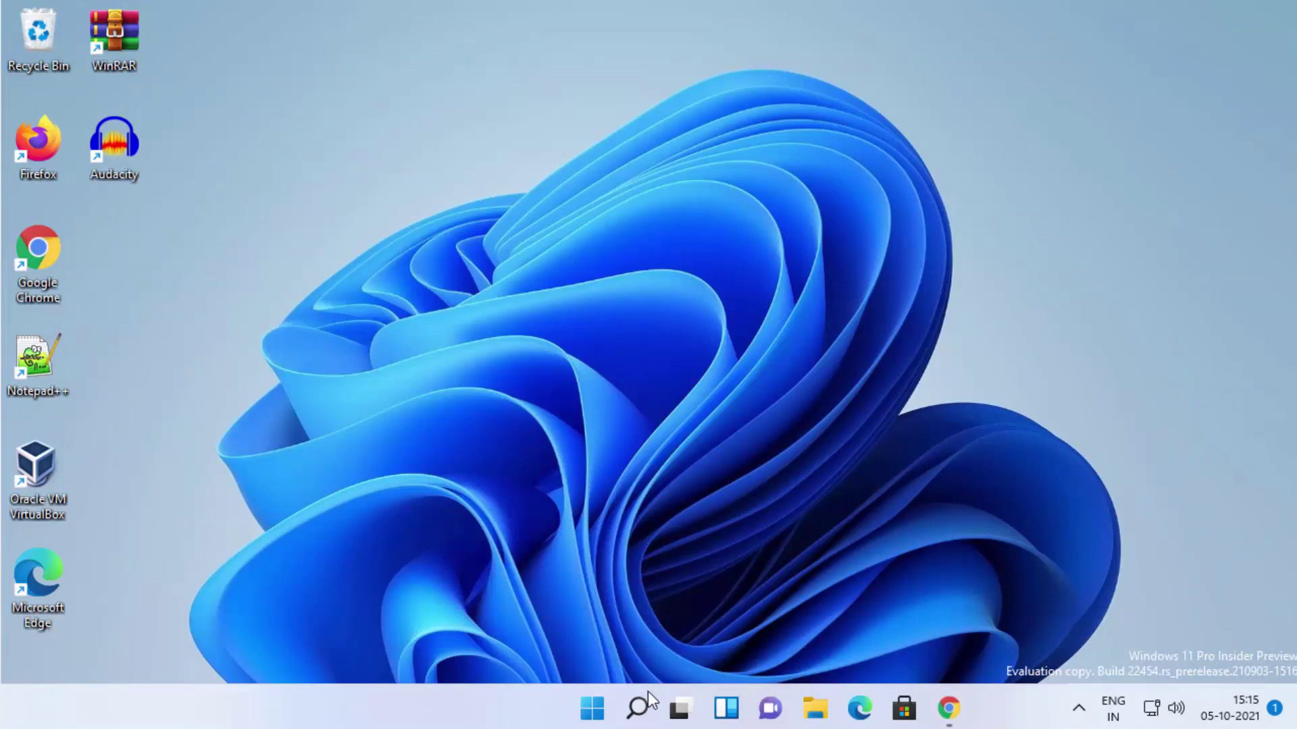
pyautogui.click(638, 711)
pyautogui.write('control')
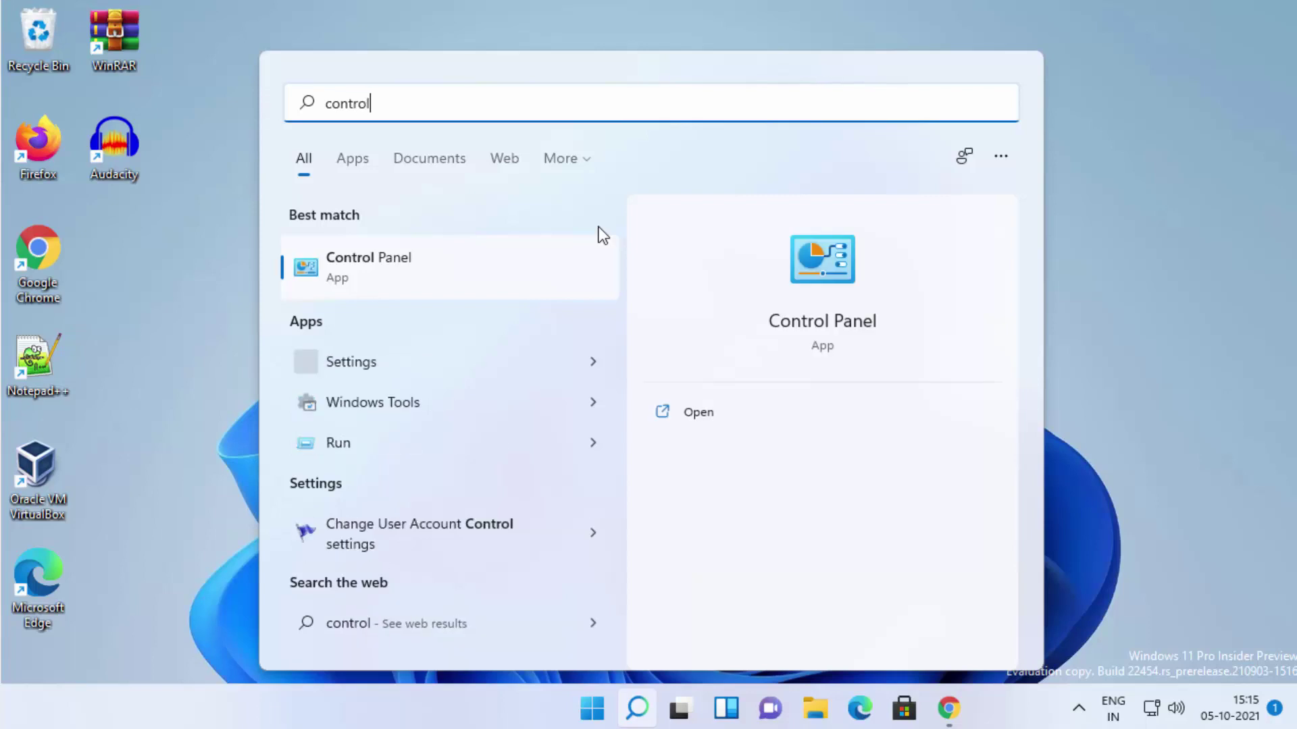
pyautogui.click(546, 269)
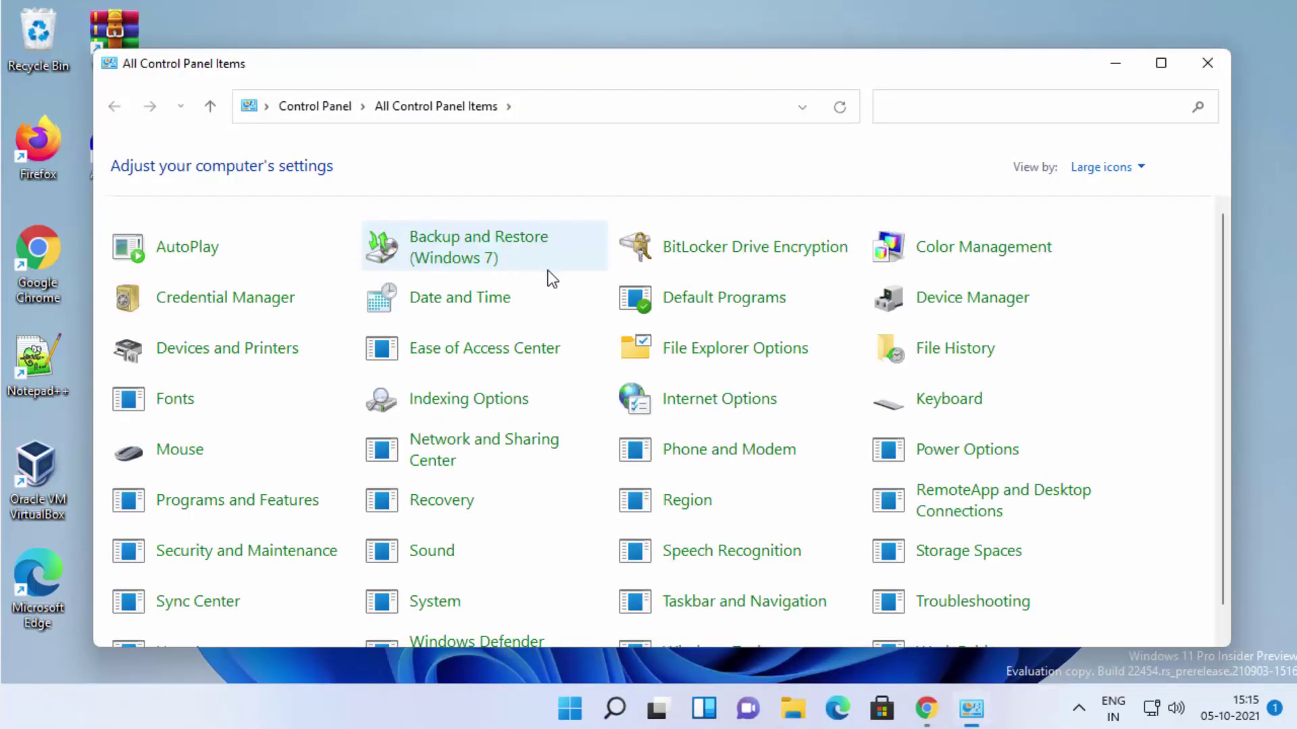
# Set Control Panel's View by to Category and go to Network and Internet.
pyautogui.click(1085, 173)
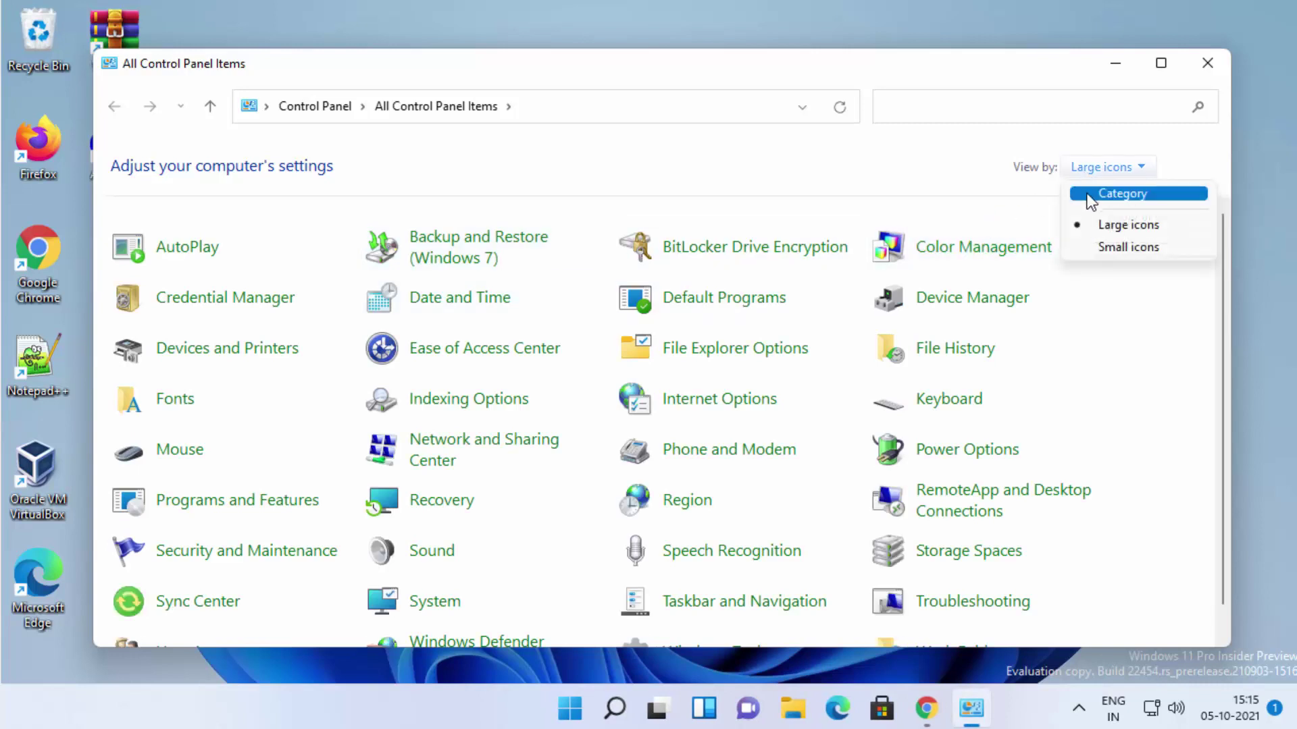
pyautogui.click(1088, 196)
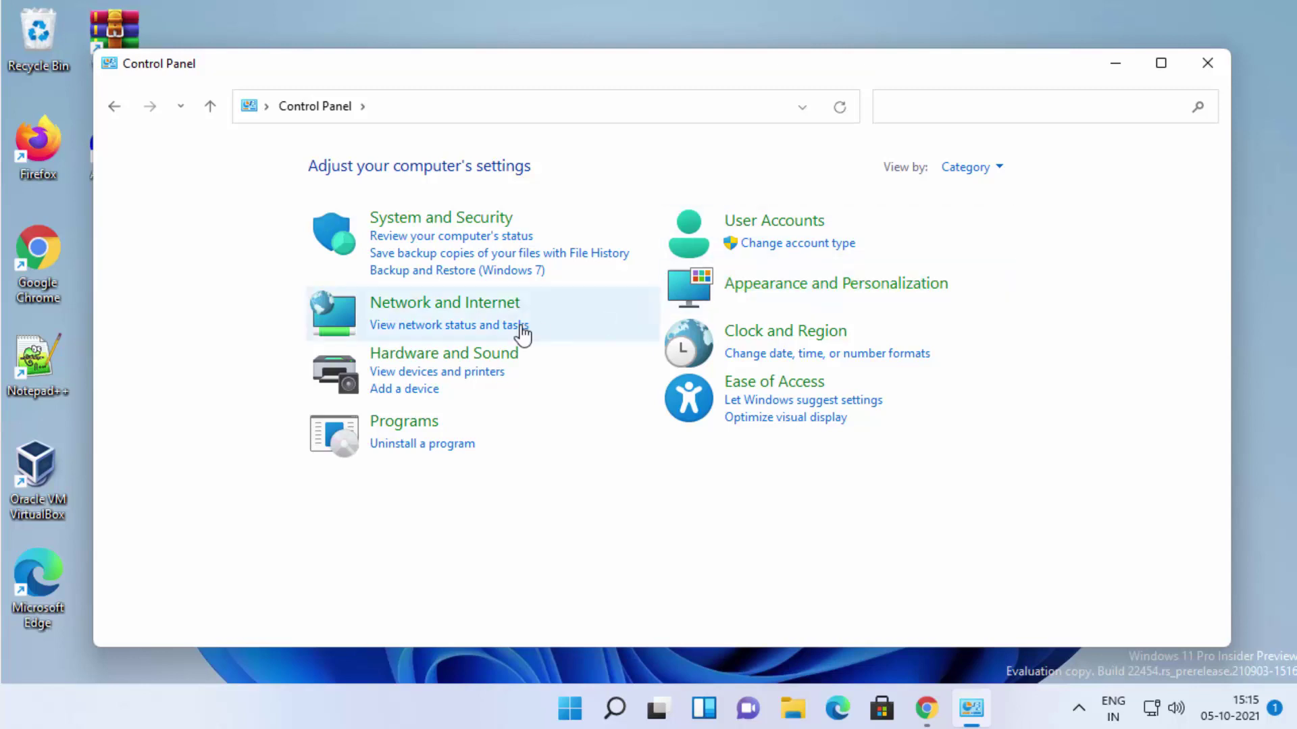
pyautogui.click(439, 311)
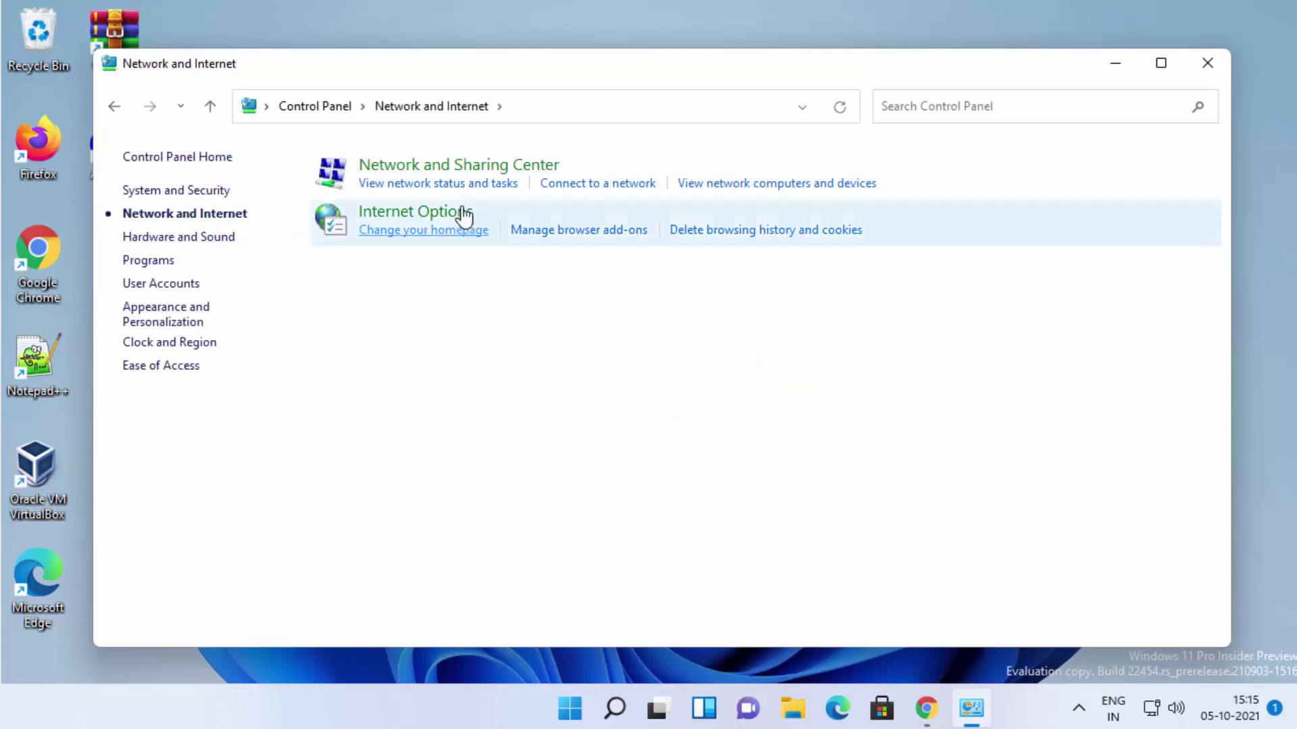
# Open Network and Sharing Center, then show the Ethernet0 connection's status window.
pyautogui.click(429, 170)
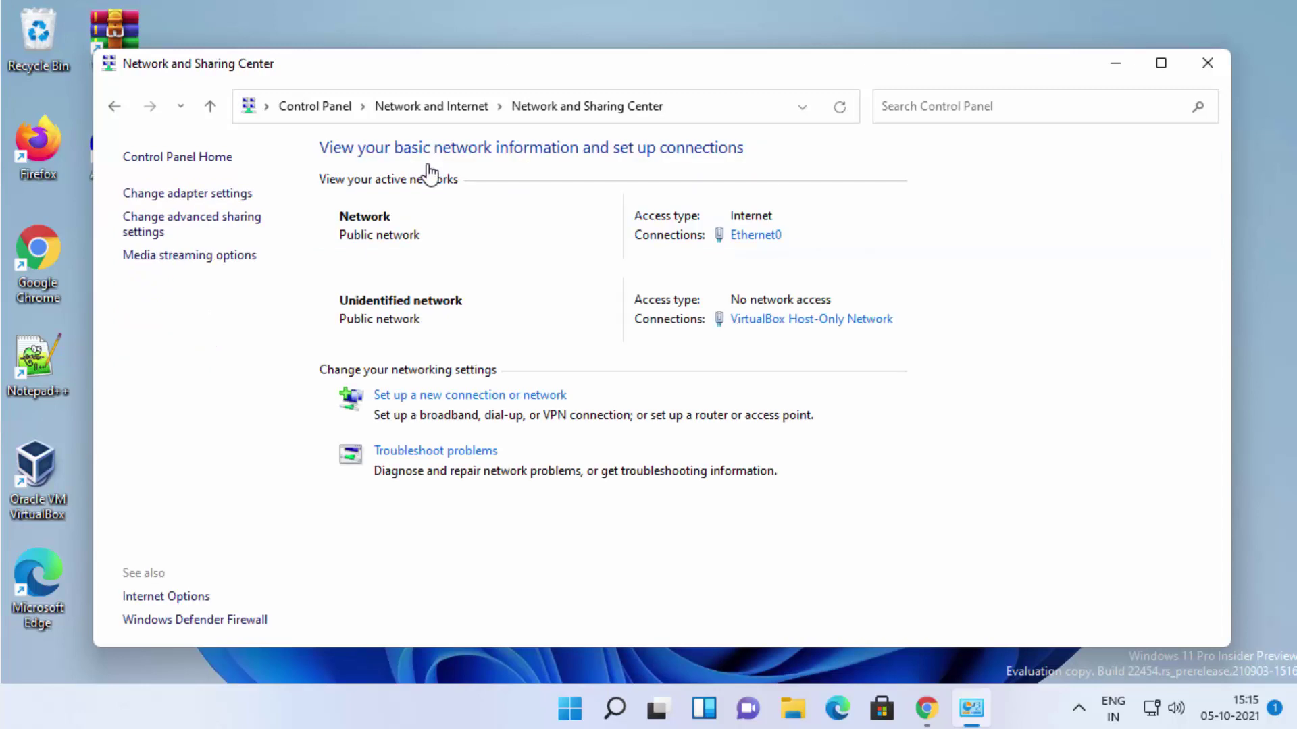
pyautogui.click(757, 236)
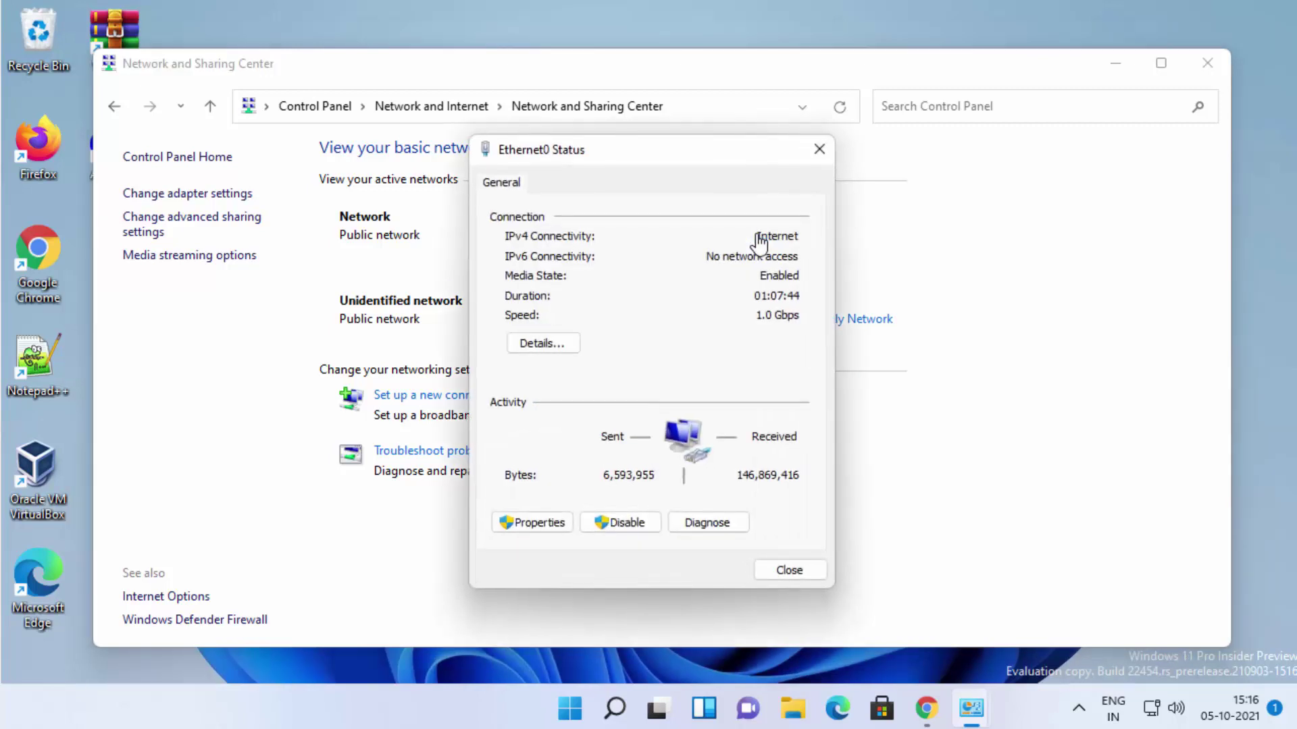
# From Ethernet0's properties, open the Internet Protocol Version 4 (TCP/IPv4) settings.
pyautogui.click(534, 524)
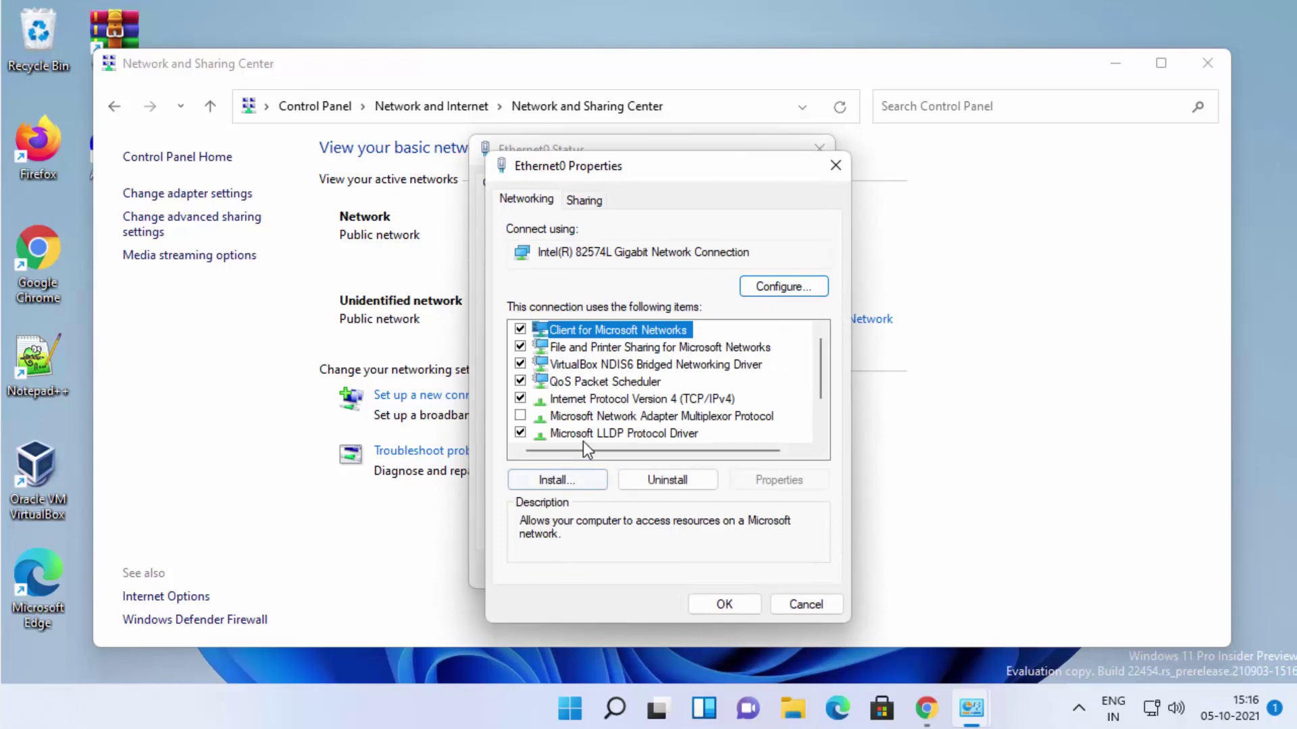
pyautogui.click(623, 399)
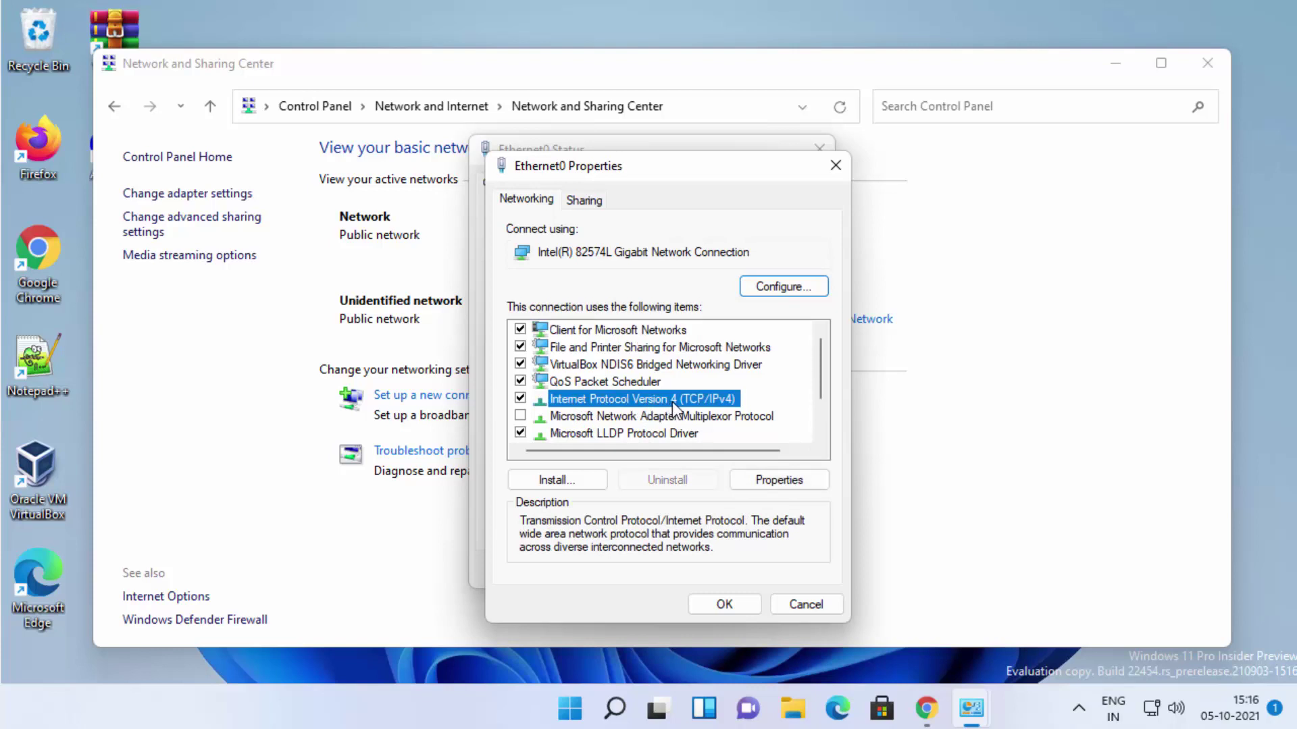
pyautogui.click(771, 481)
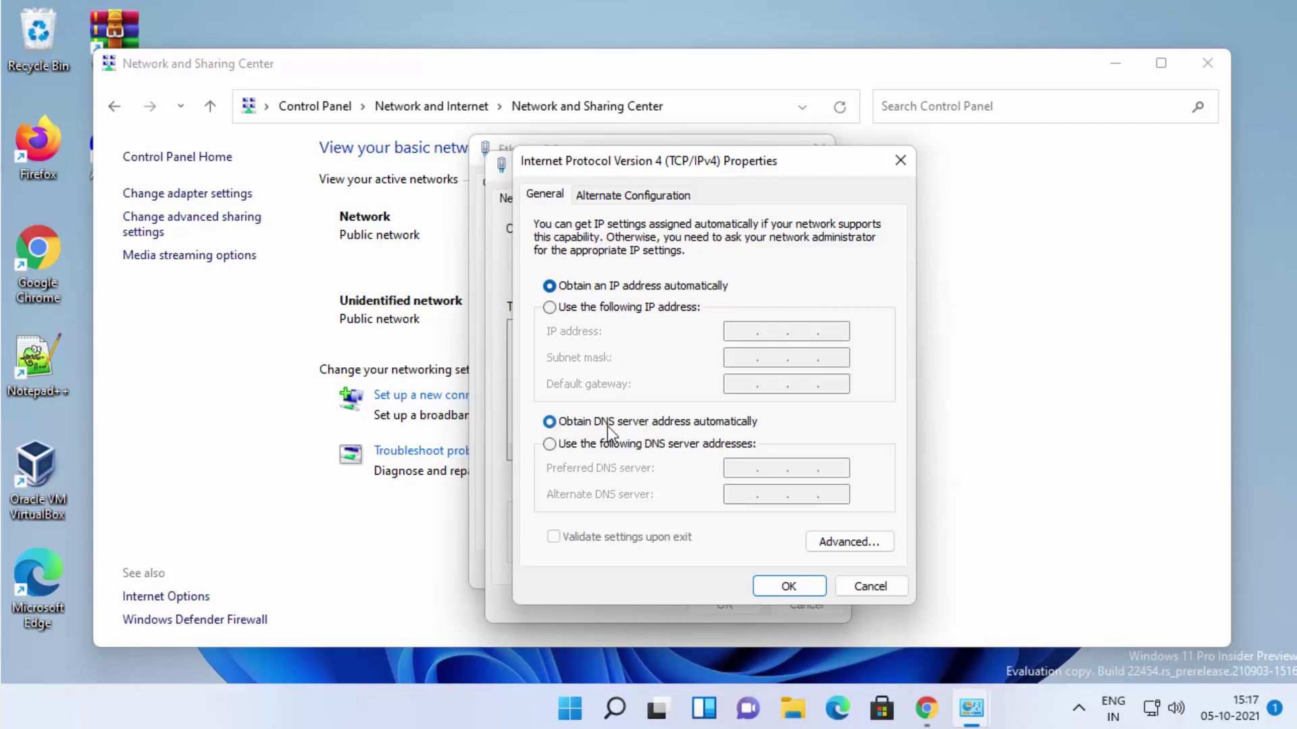
# Choose manual DNS server addresses and copy Google's 8.8.8.8 from the browser list.
pyautogui.click(551, 444)
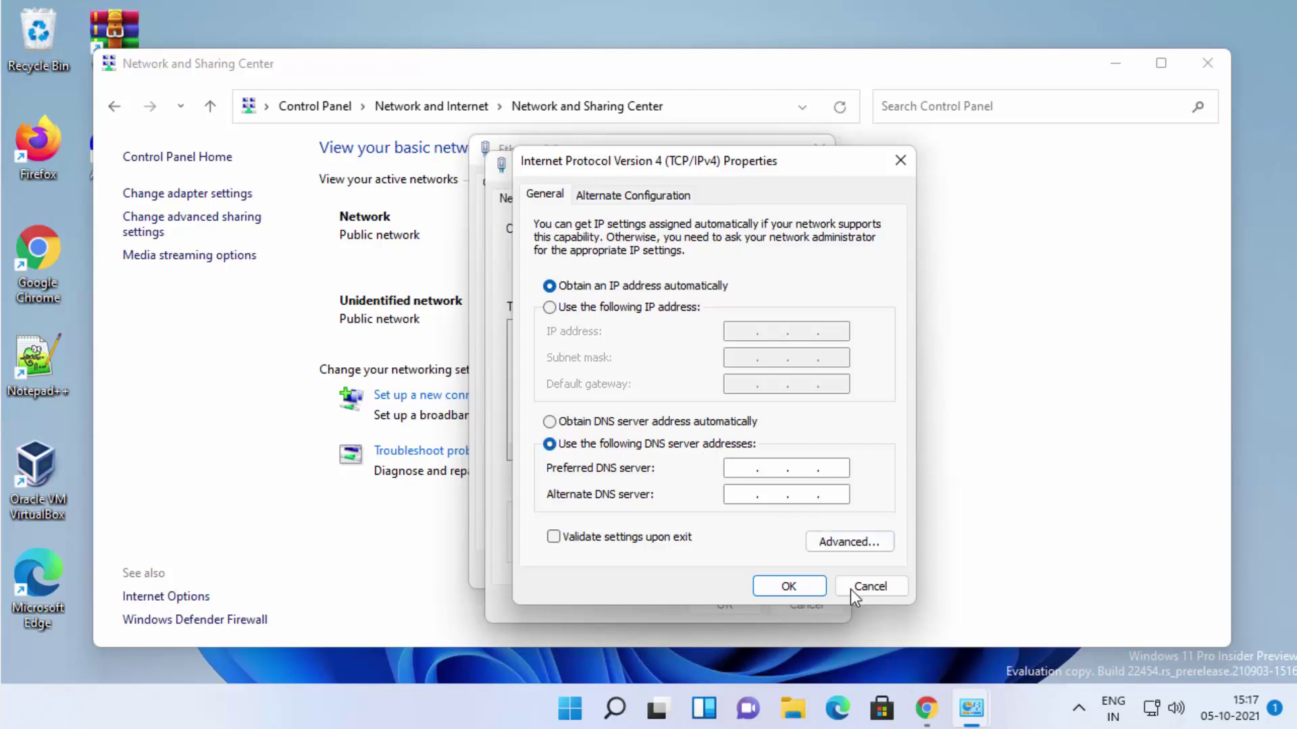
pyautogui.click(927, 709)
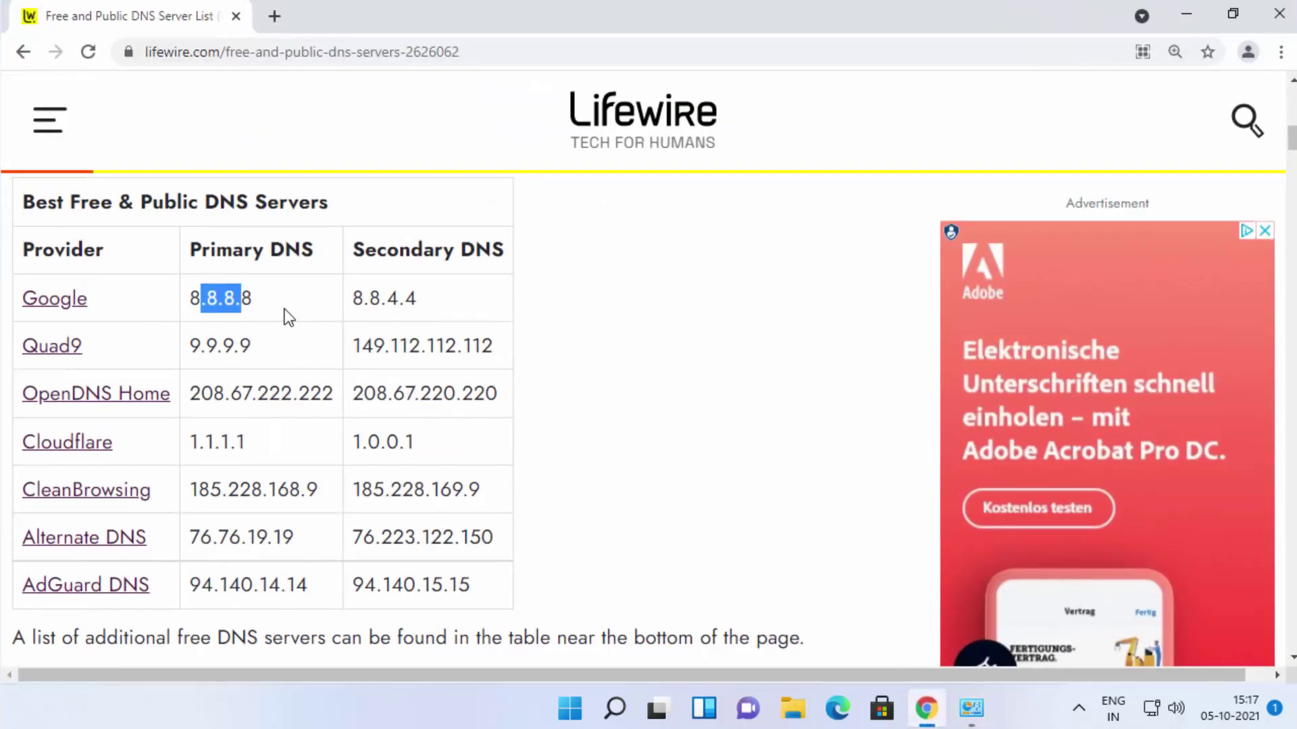
pyautogui.click(277, 313)
pyautogui.doubleClick(216, 296)
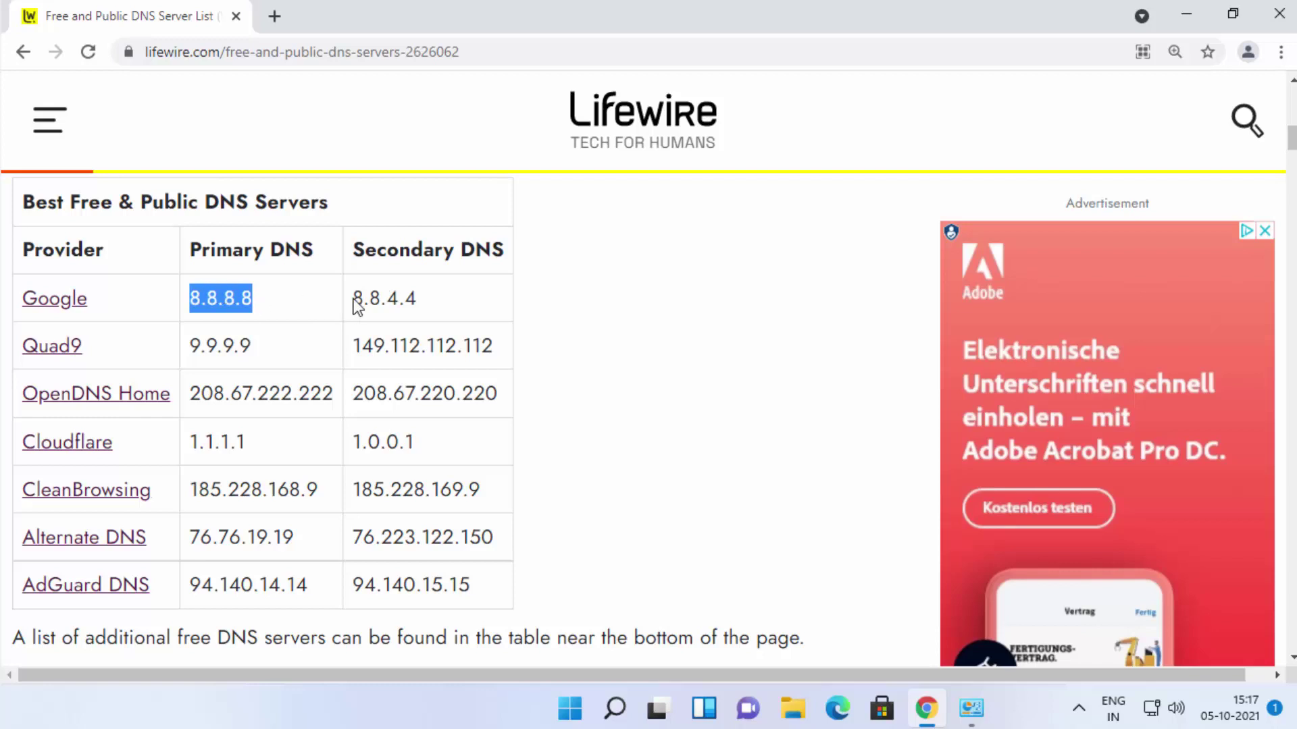
pyautogui.click(1186, 14)
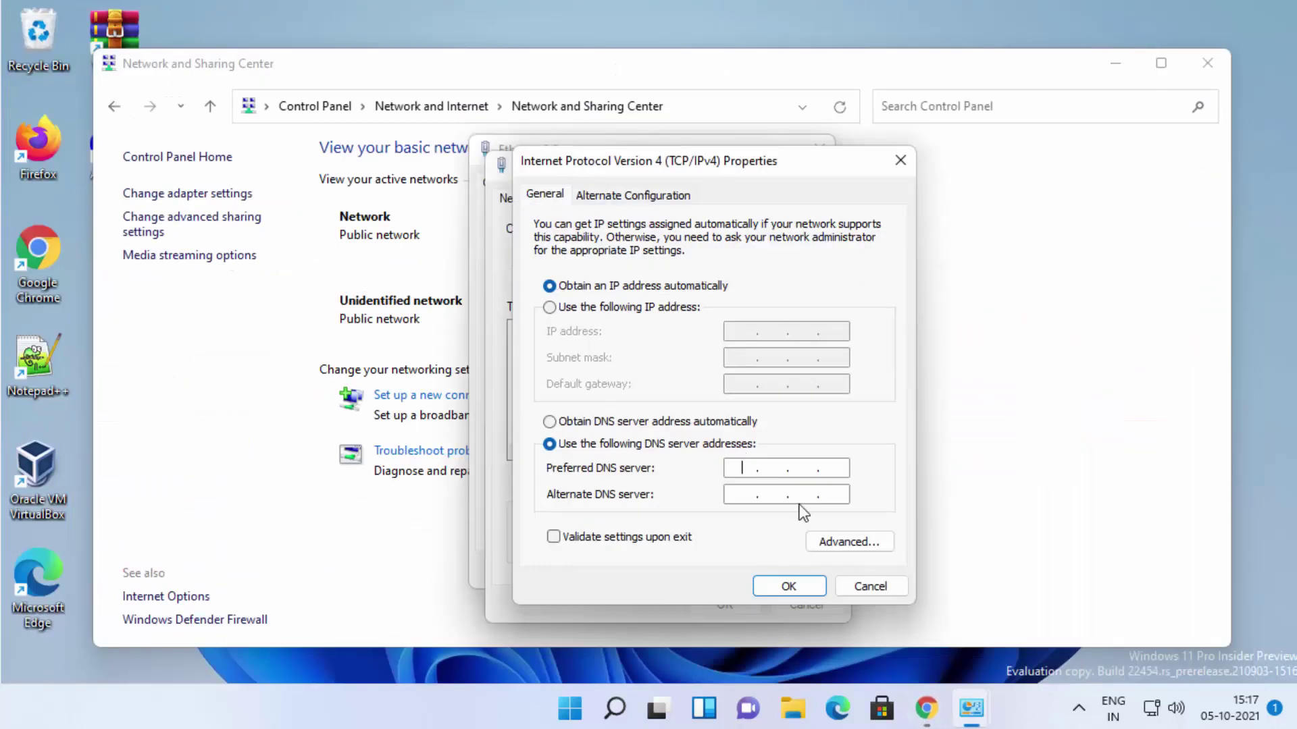
# Enter DNS servers 8.8.8.8 and 8.8.4.4, confirm, and close both Ethernet0 dialogs.
pyautogui.write('8.8.8.8')
pyautogui.click(747, 501)
pyautogui.write('8.8.4.4')
pyautogui.click(787, 587)
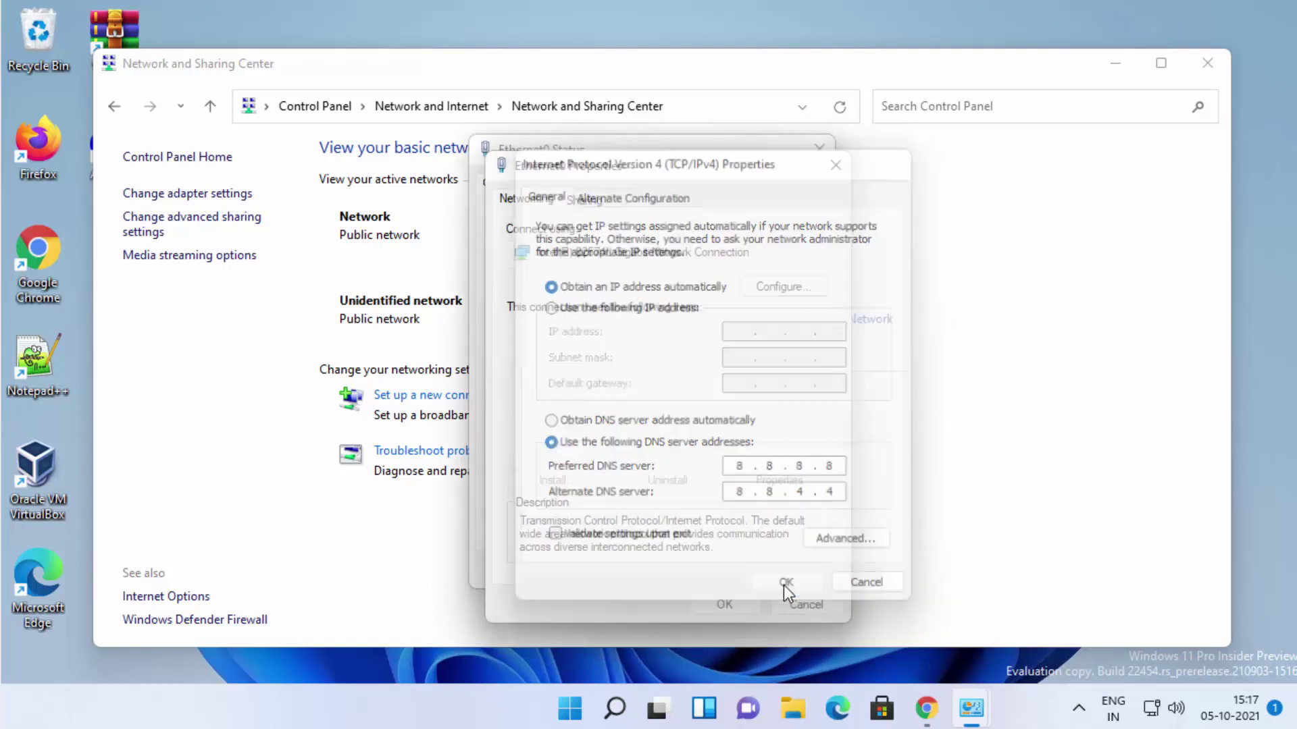
pyautogui.click(738, 605)
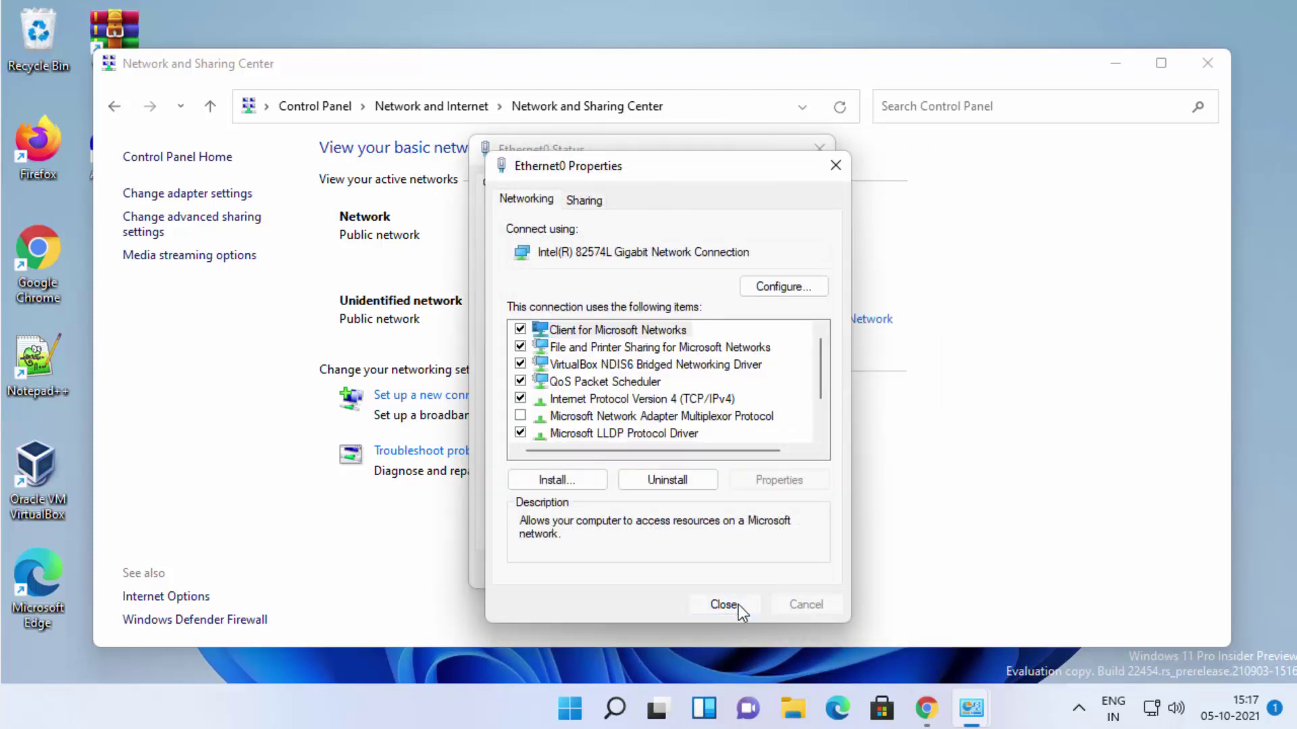
pyautogui.click(774, 574)
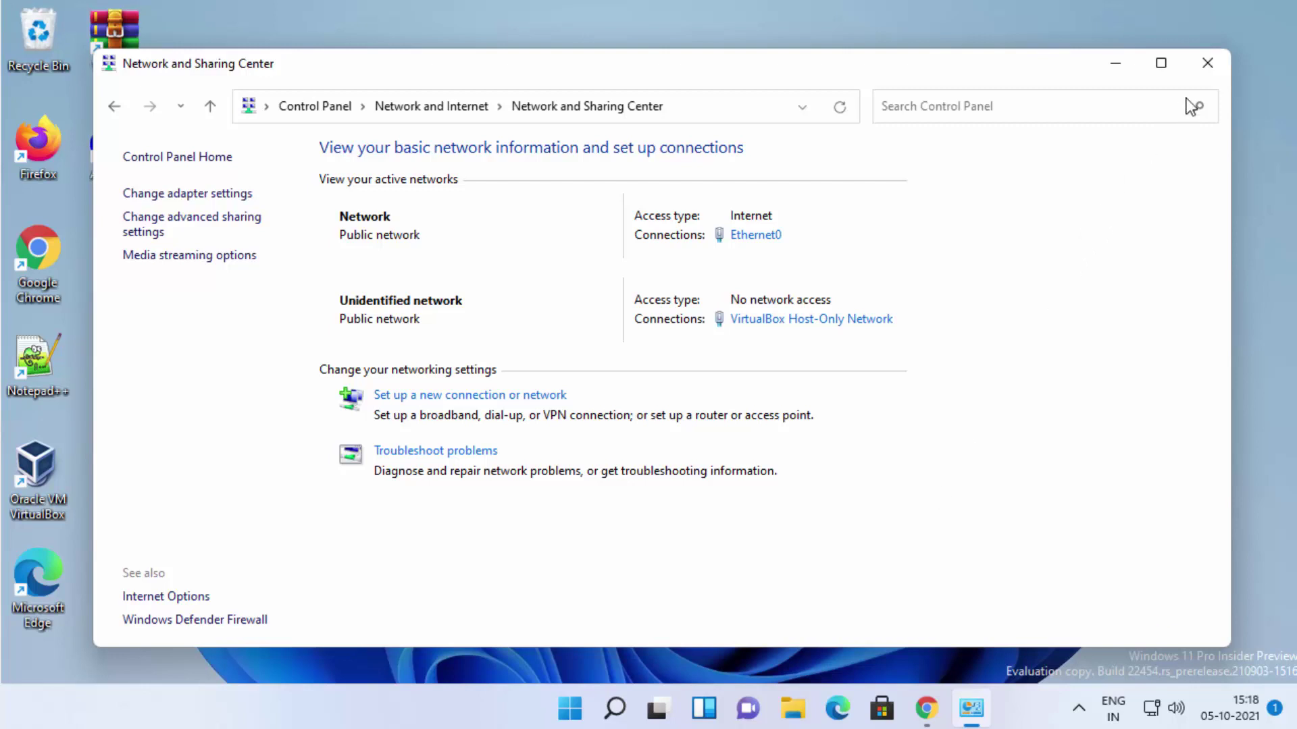
# Close Network and Sharing Center, launch Settings via a 'setting' search, and open Network & internet.
pyautogui.click(1206, 64)
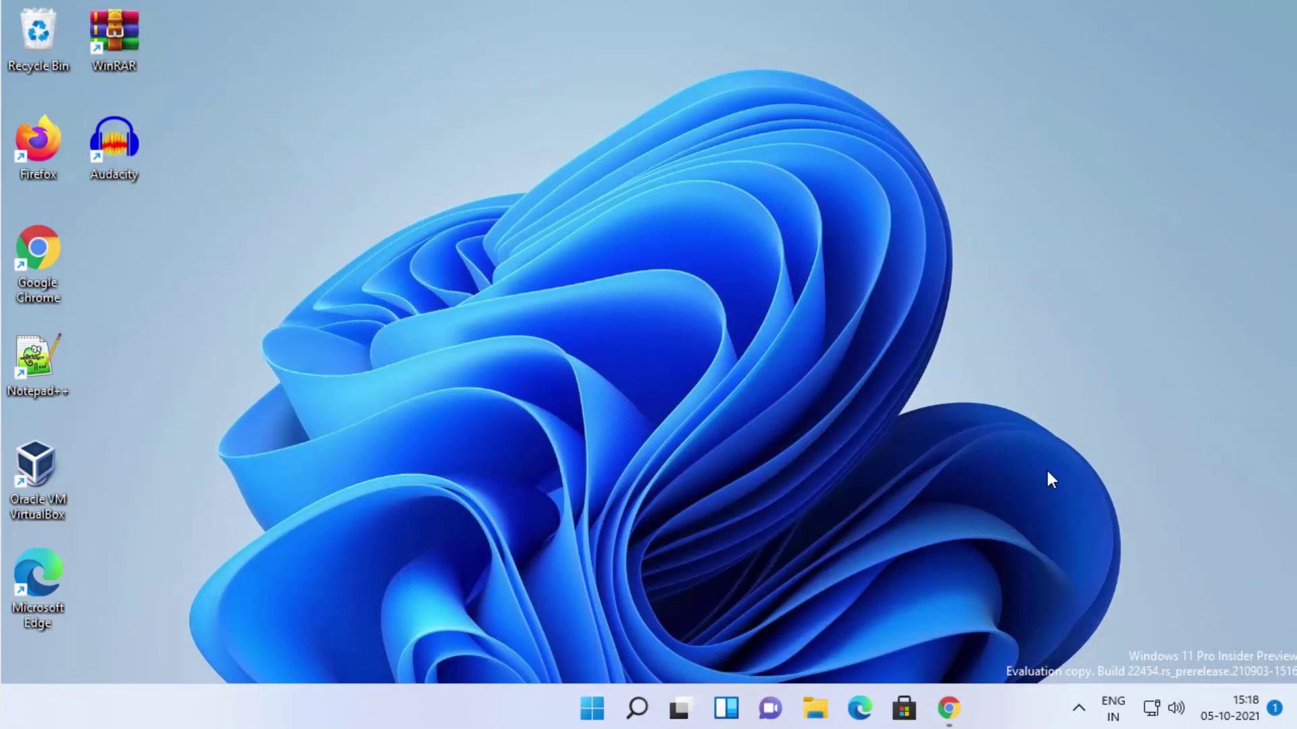
pyautogui.click(636, 714)
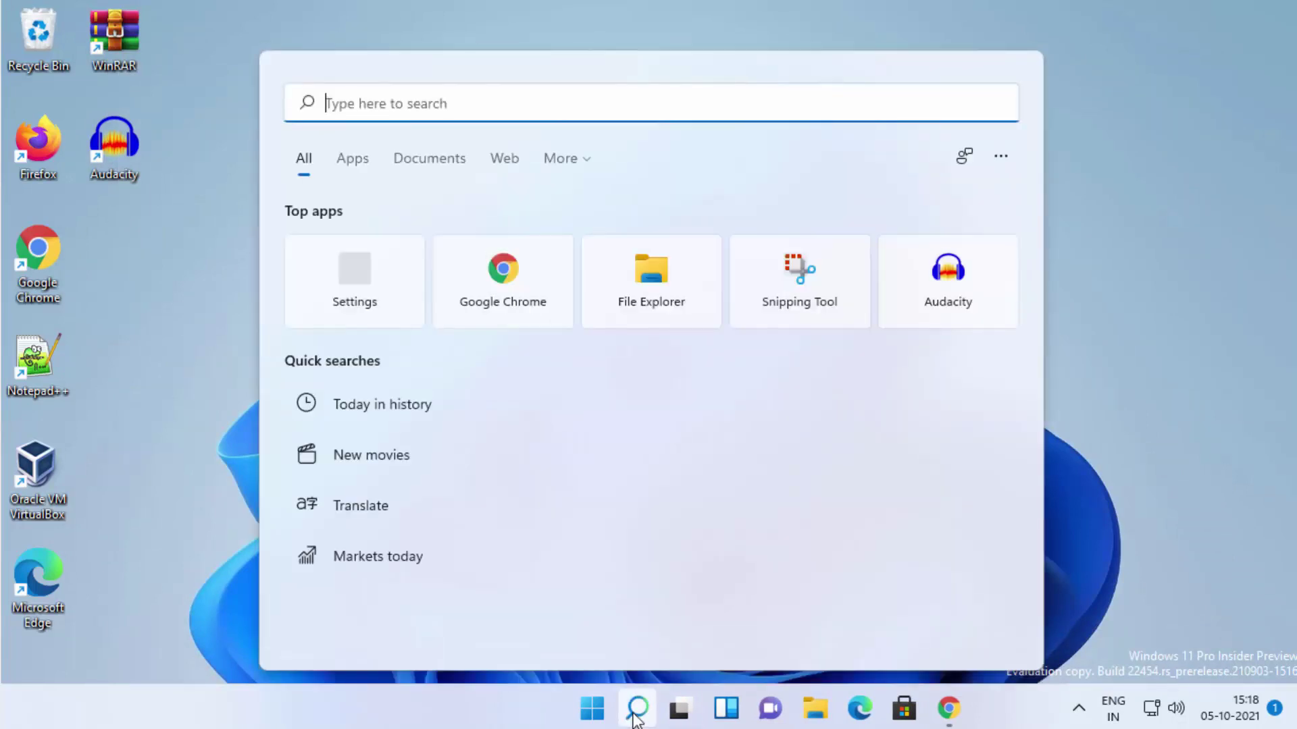
pyautogui.write('setting')
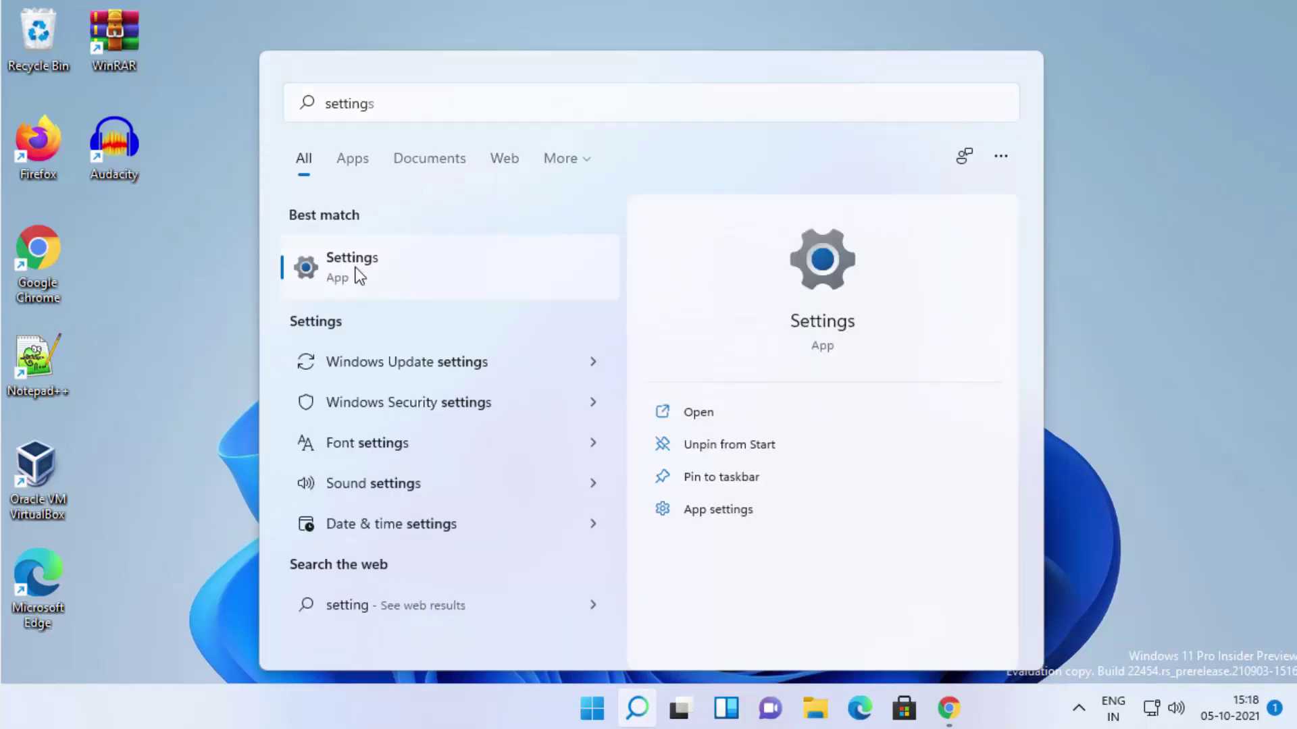
pyautogui.click(355, 267)
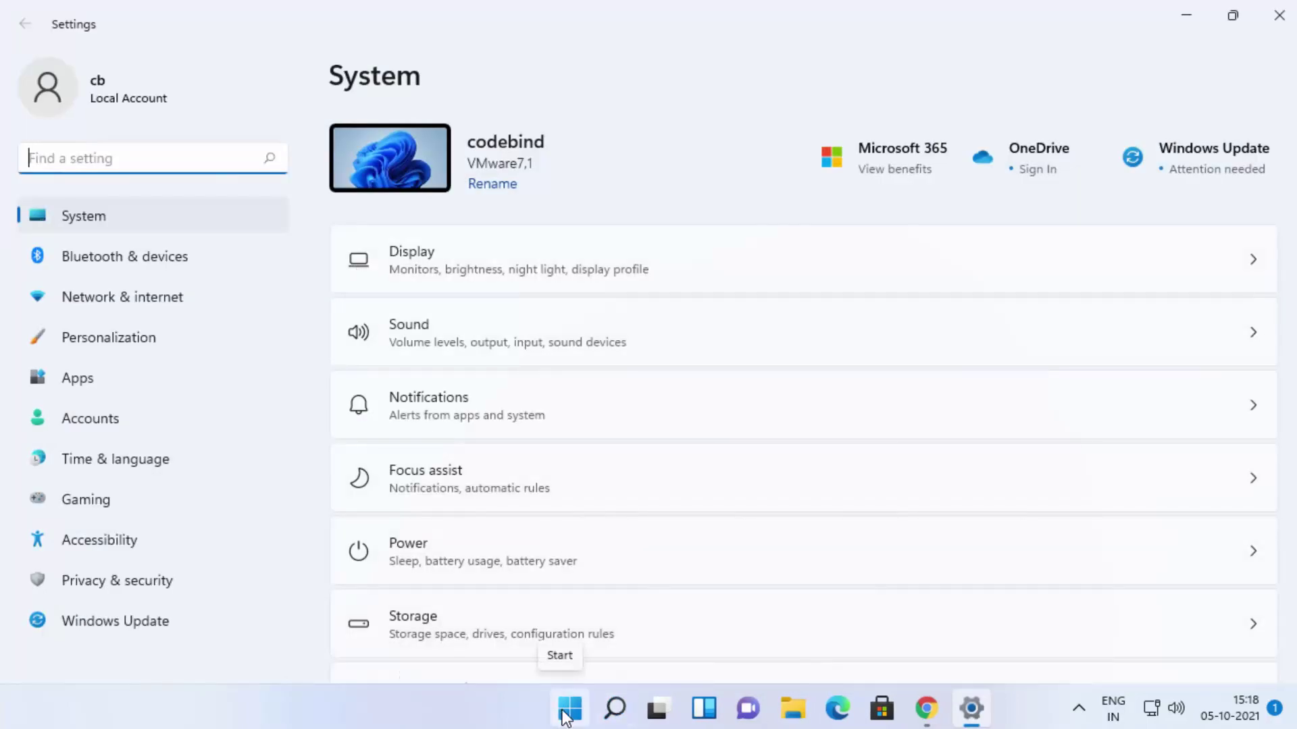
pyautogui.rightClick(566, 717)
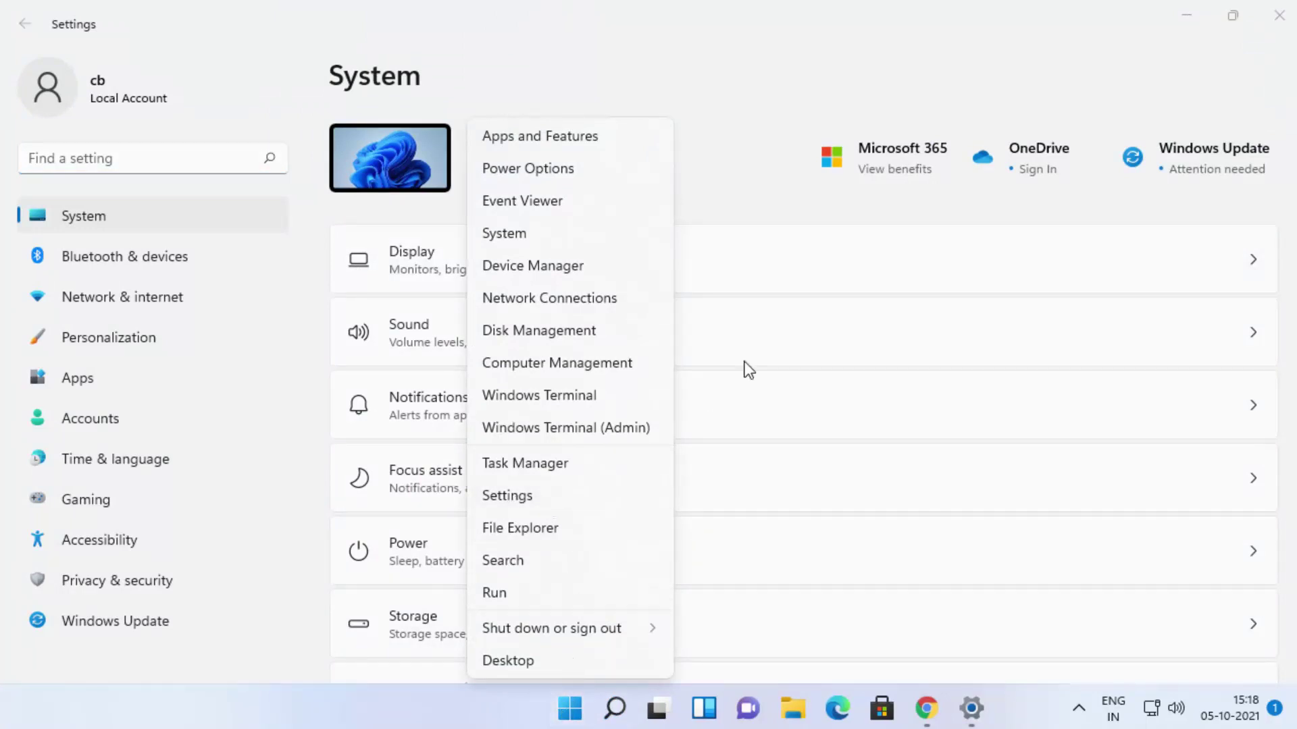
pyautogui.click(767, 200)
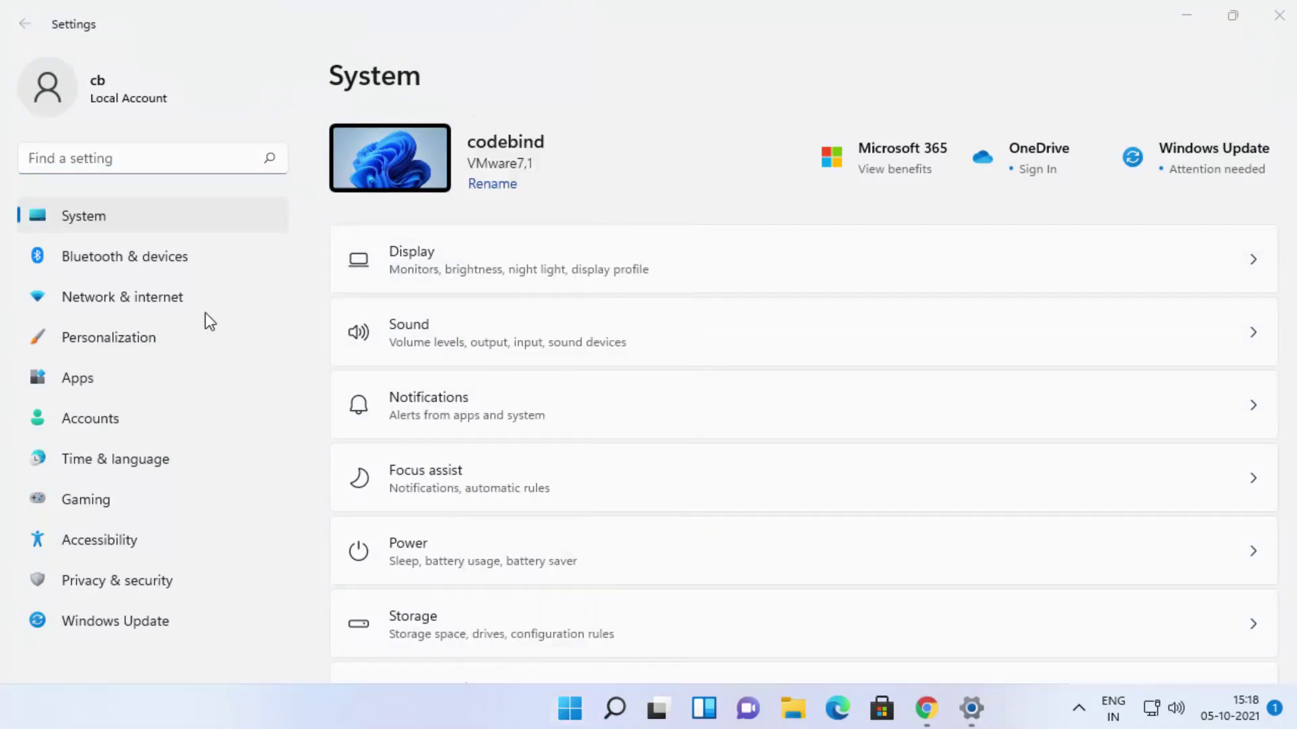
pyautogui.click(128, 310)
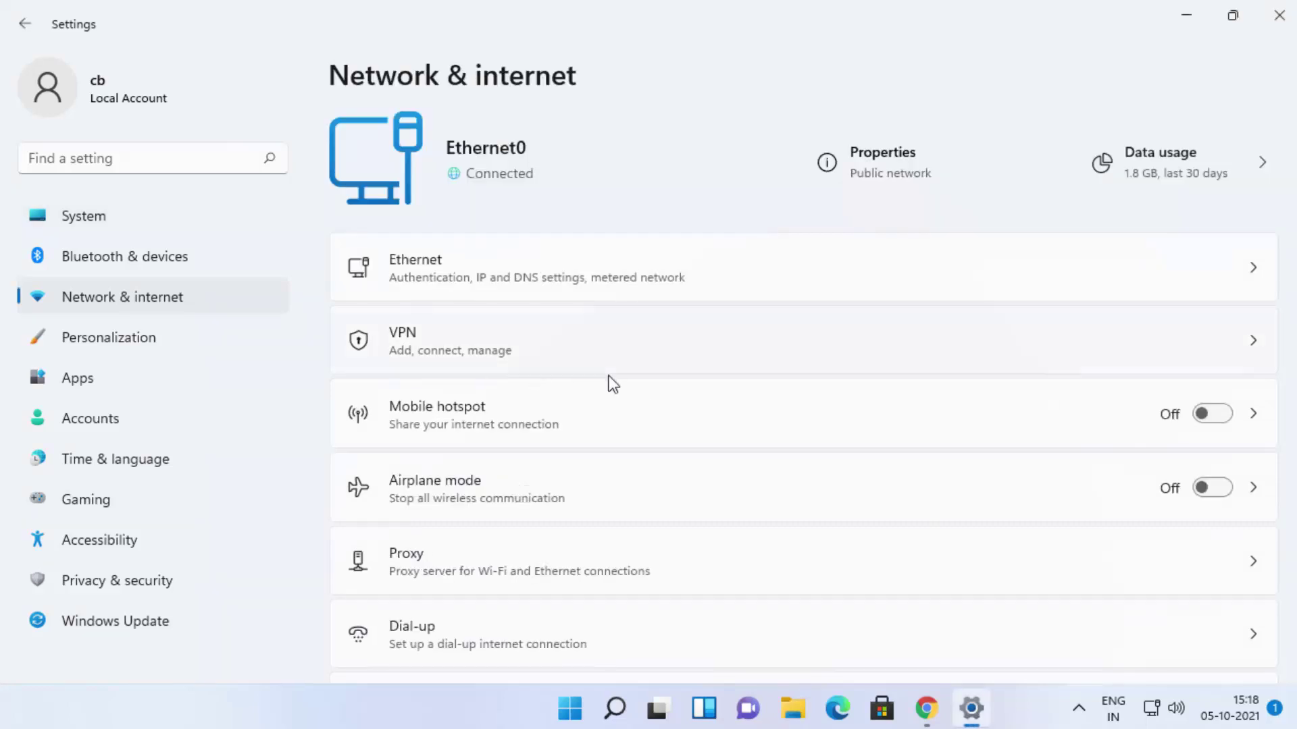
# Open Advanced network settings, expand Ethernet0, and view its additional properties.
pyautogui.scroll(-2, 650, 365)
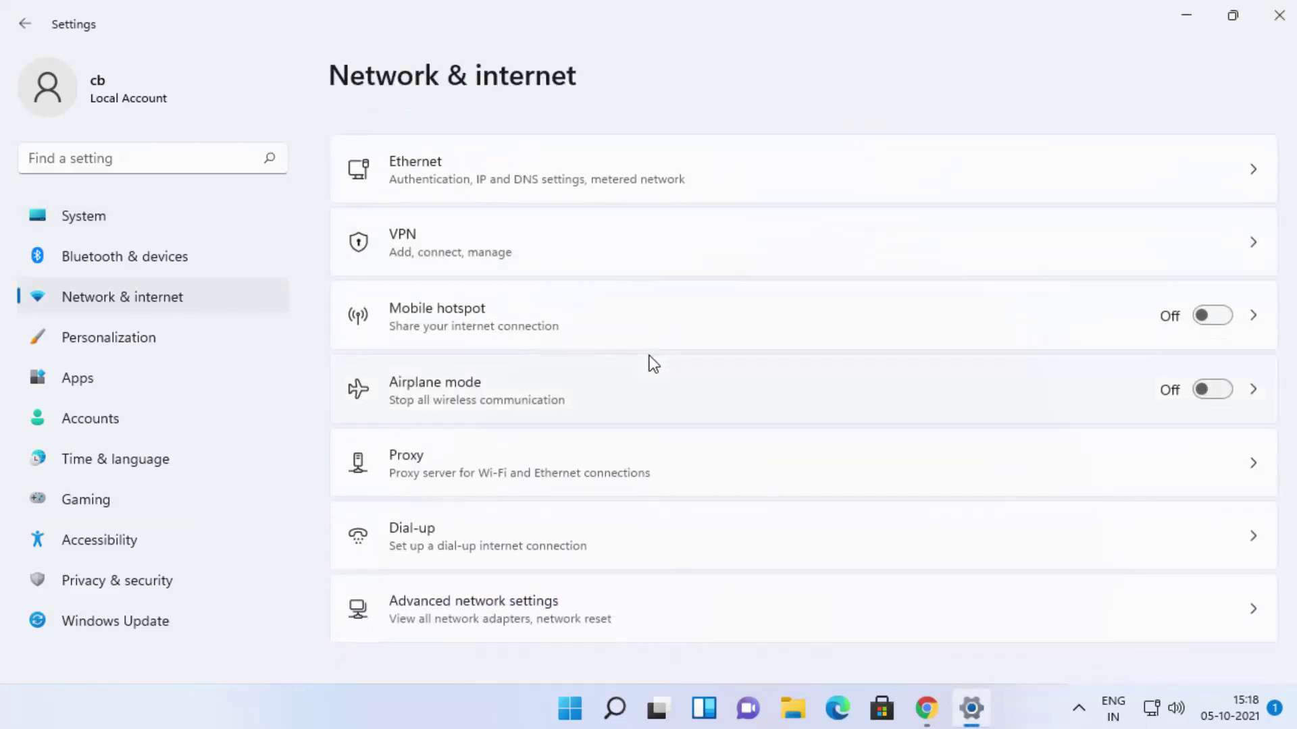
pyautogui.click(526, 606)
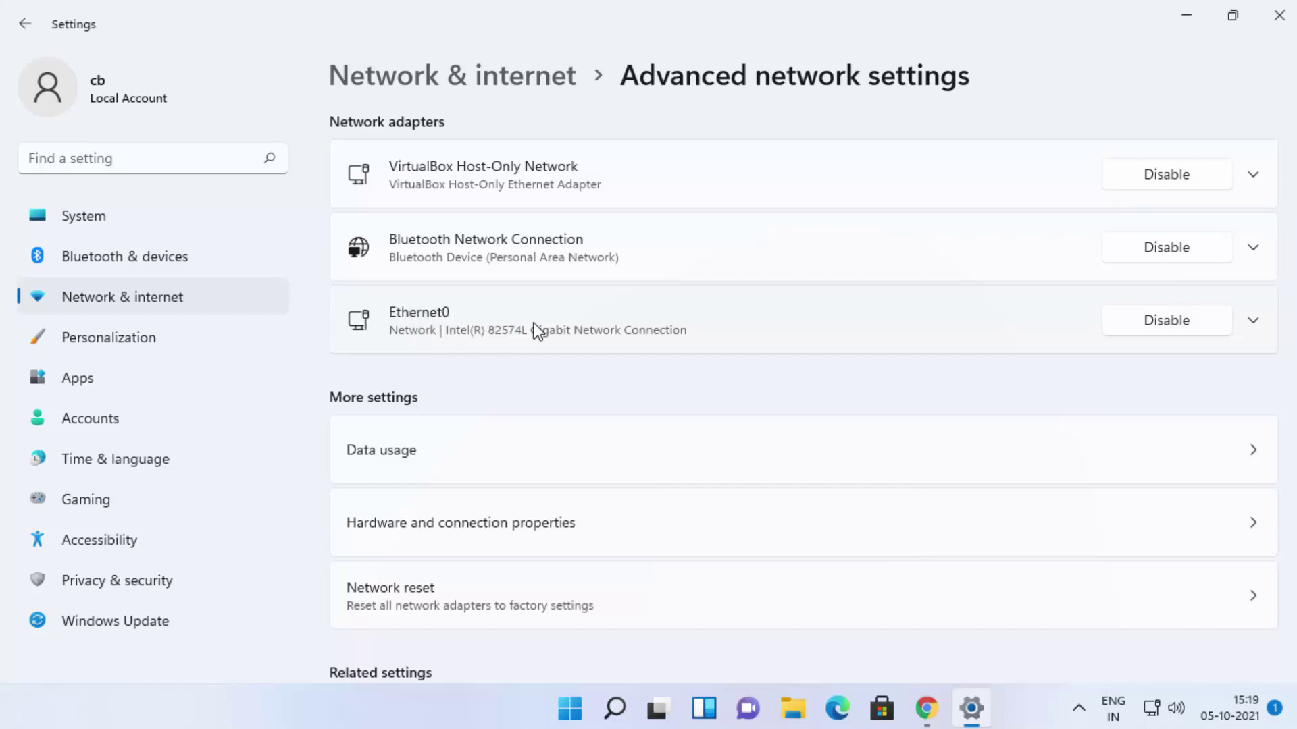
pyautogui.click(516, 327)
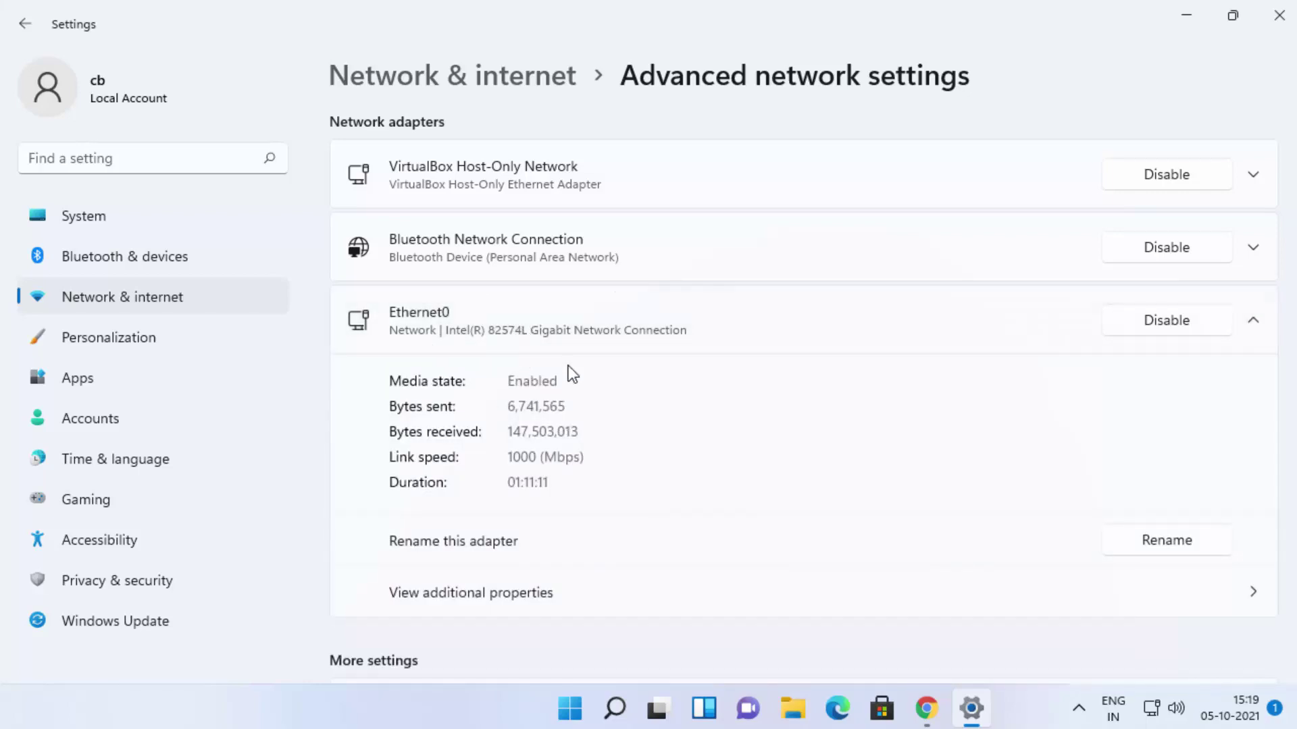
pyautogui.scroll(-2, 543, 399)
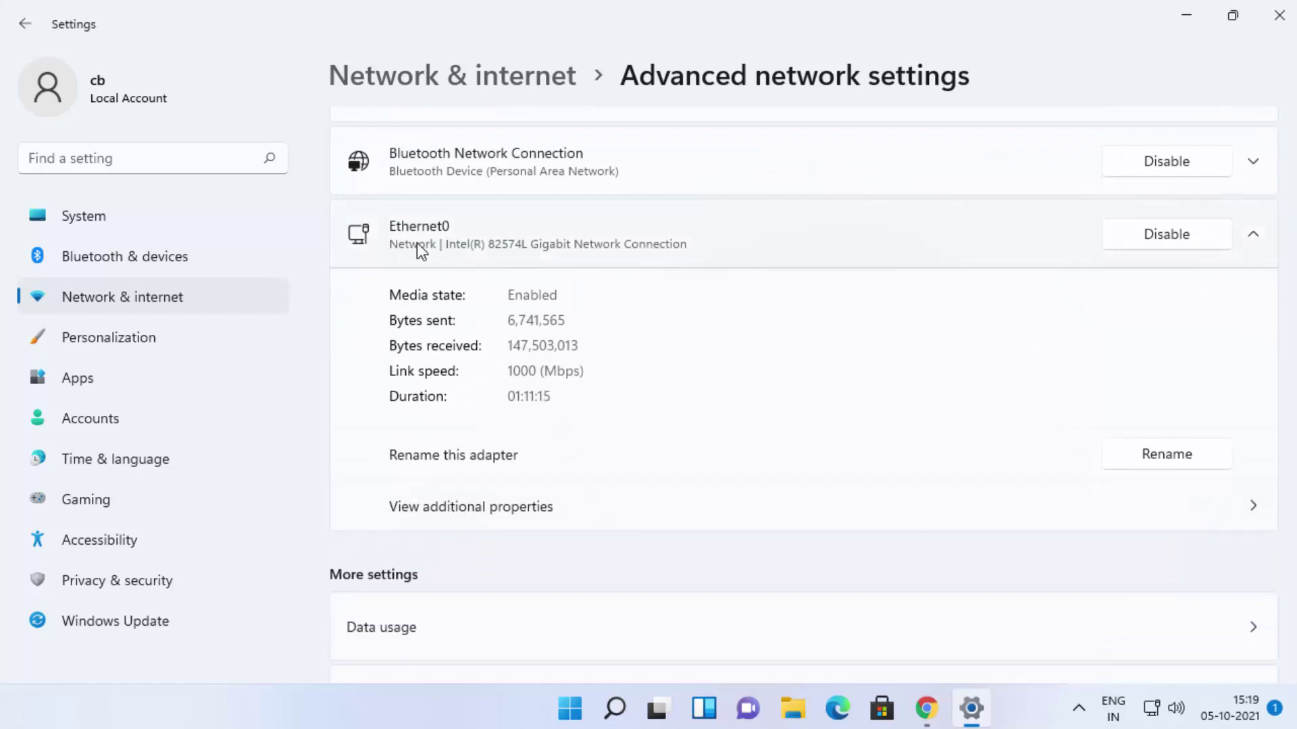
pyautogui.click(547, 510)
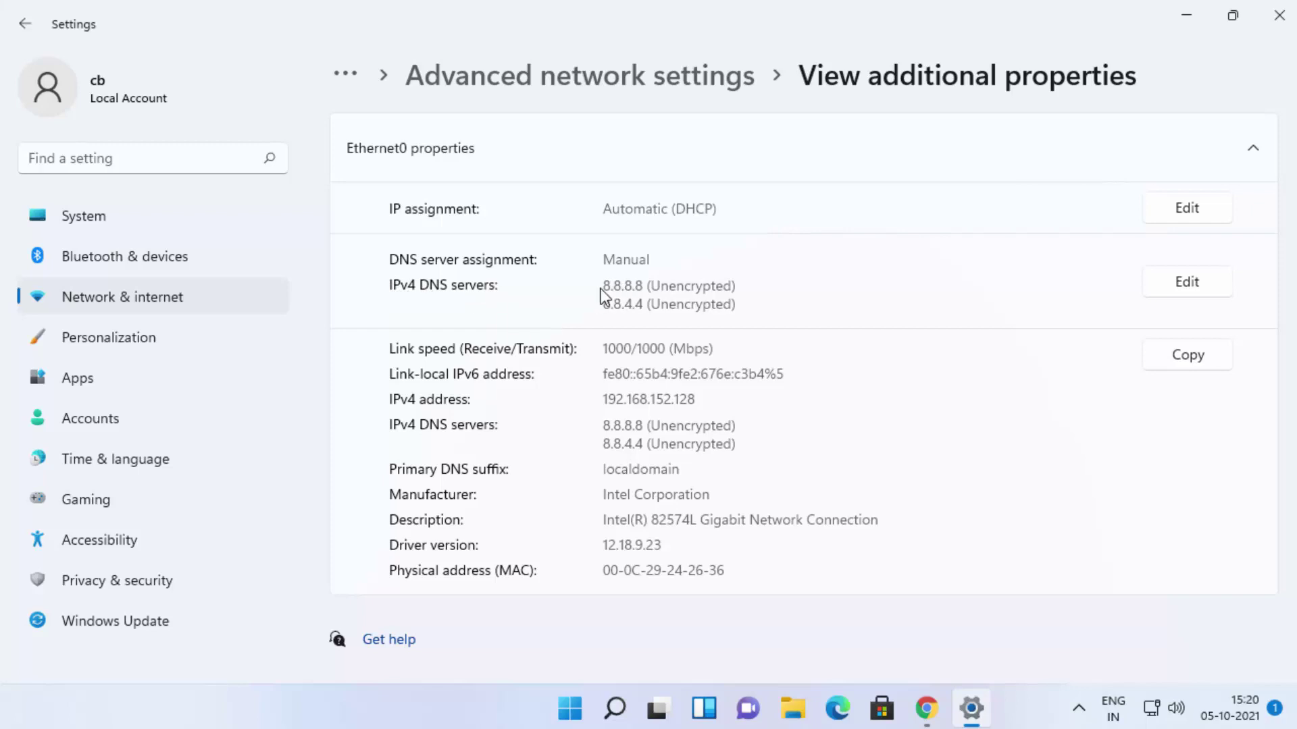
# Open Ethernet0's Edit DNS settings and look up Cloudflare's 1.1.1.1 and 1.0.0.1 in the browser.
pyautogui.moveTo(605, 286); pyautogui.dragTo(643, 288)
pyautogui.click(1171, 287)
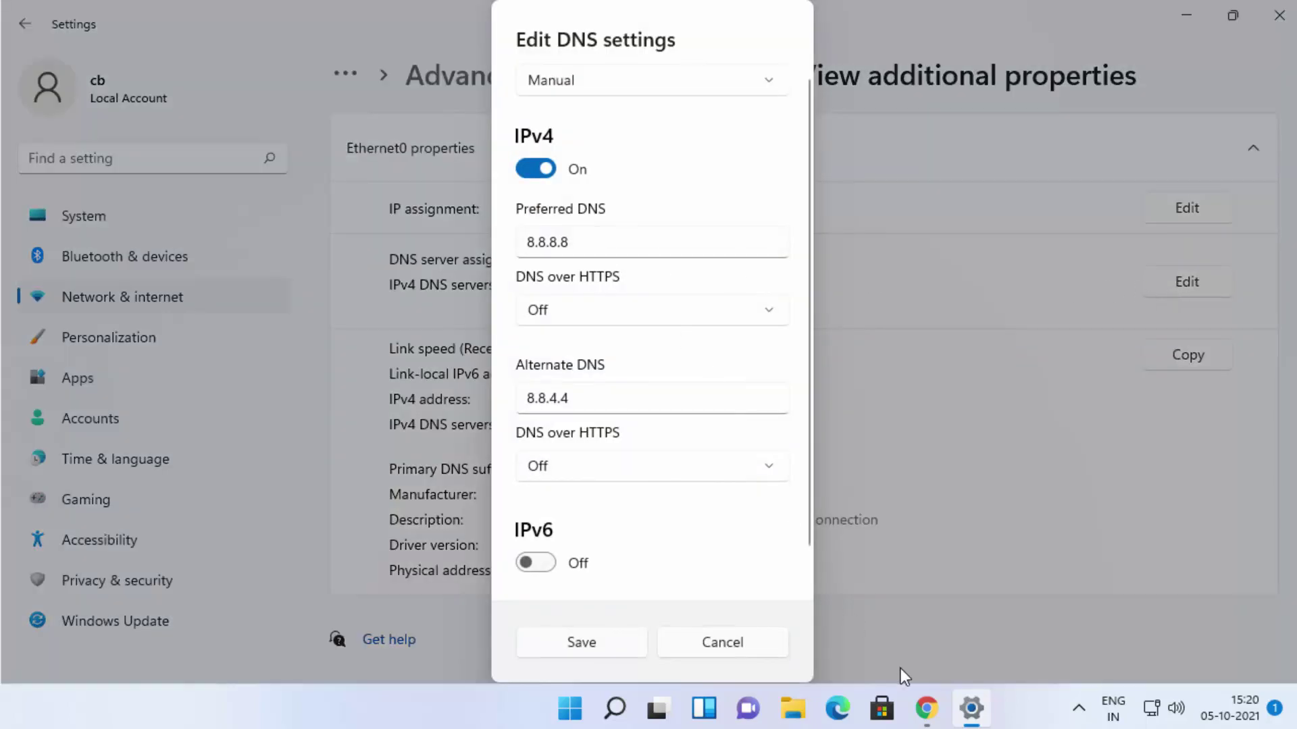
pyautogui.click(924, 708)
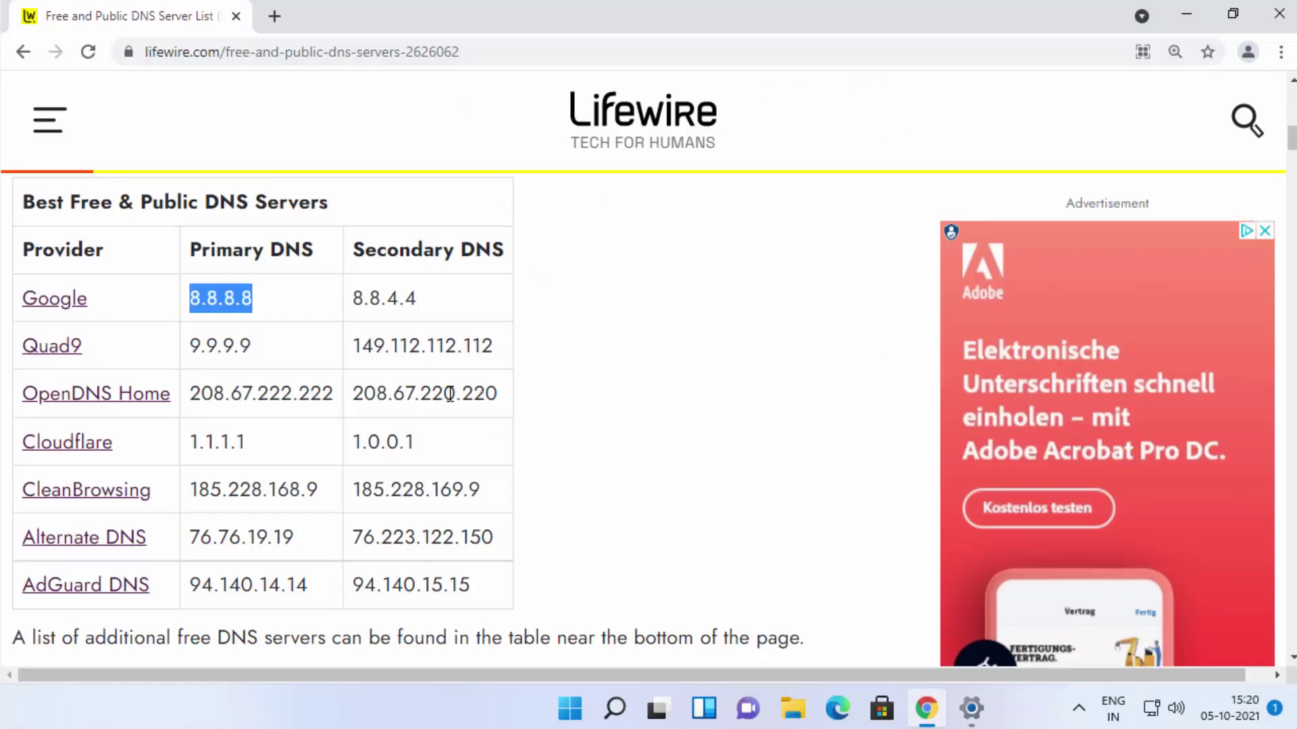
pyautogui.moveTo(190, 442); pyautogui.dragTo(270, 444)
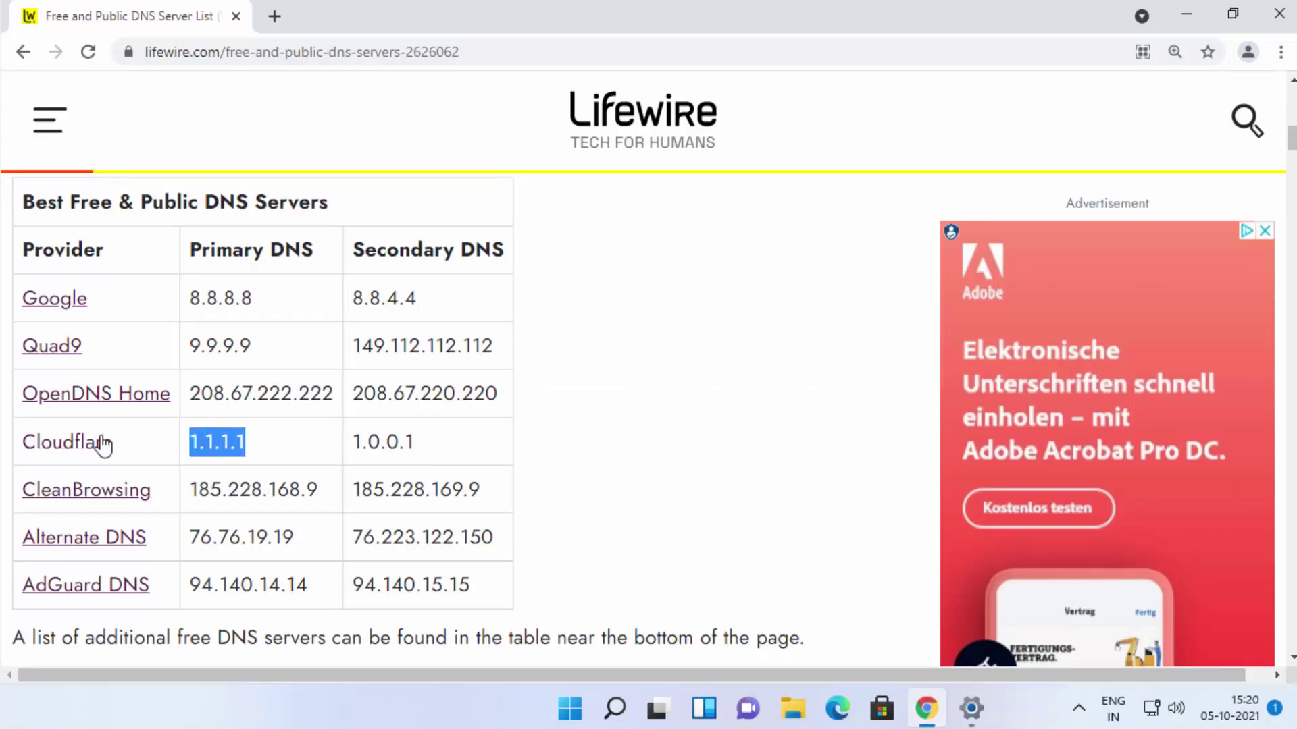
pyautogui.doubleClick(403, 442)
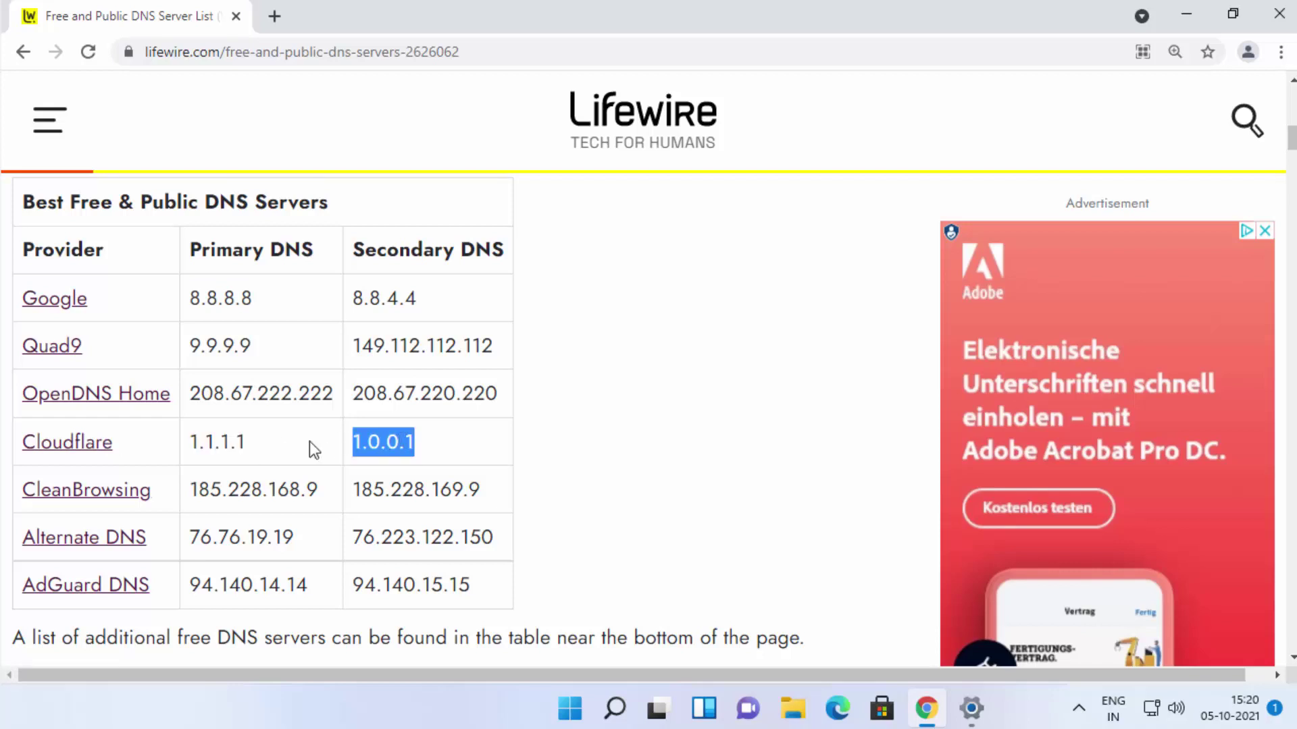
pyautogui.click(195, 447)
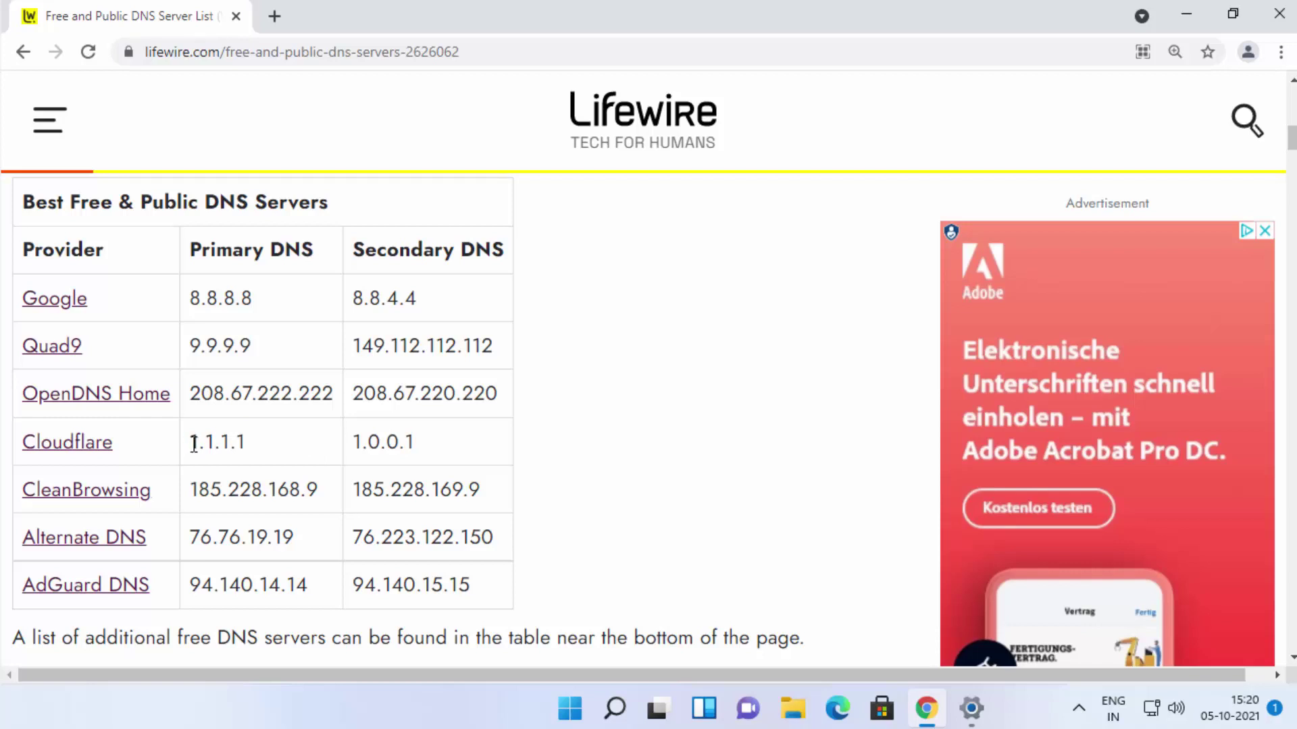
pyautogui.doubleClick(208, 442)
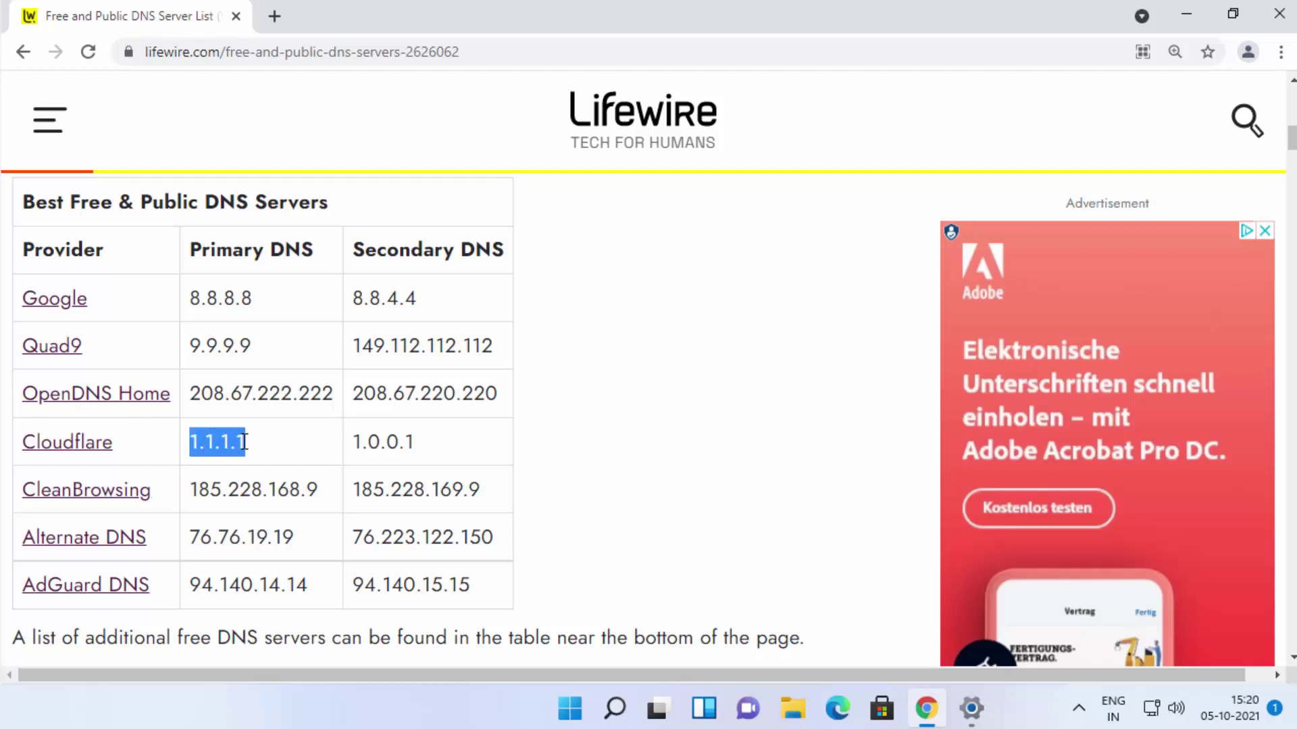
pyautogui.click(356, 444)
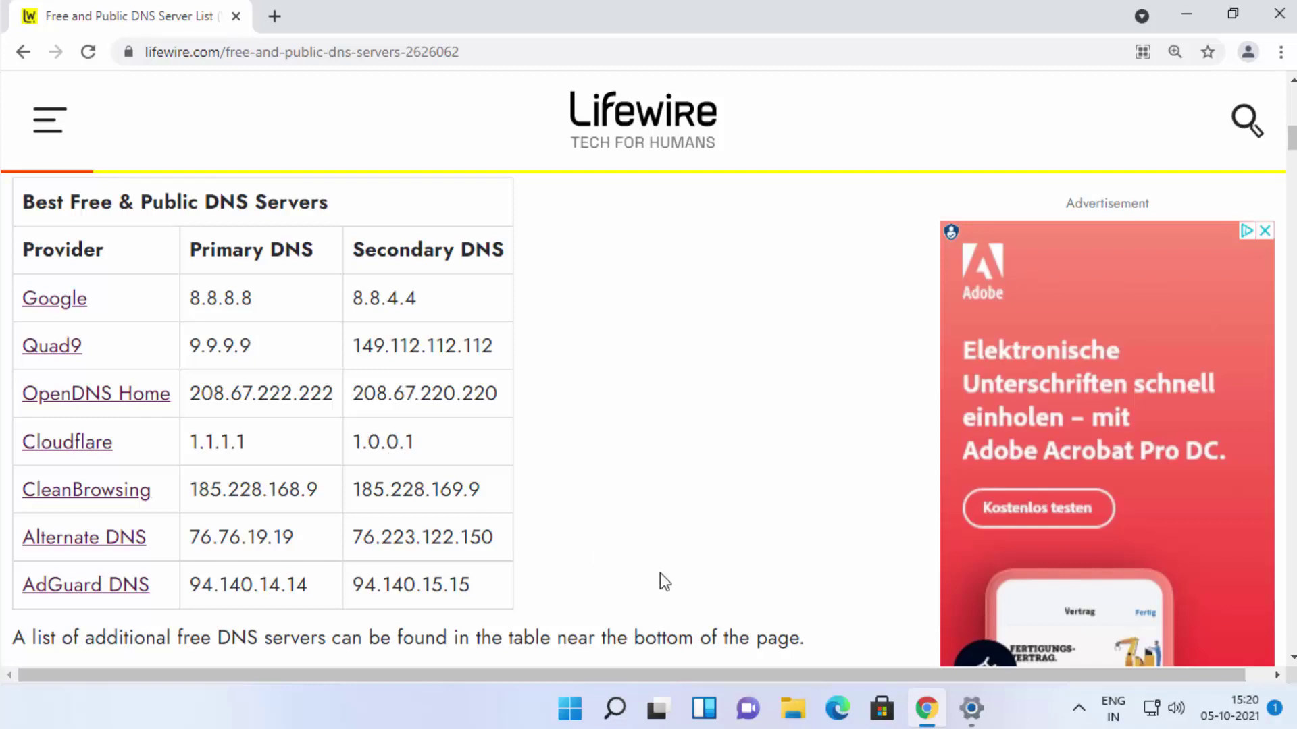
pyautogui.click(971, 707)
pyautogui.click(582, 243)
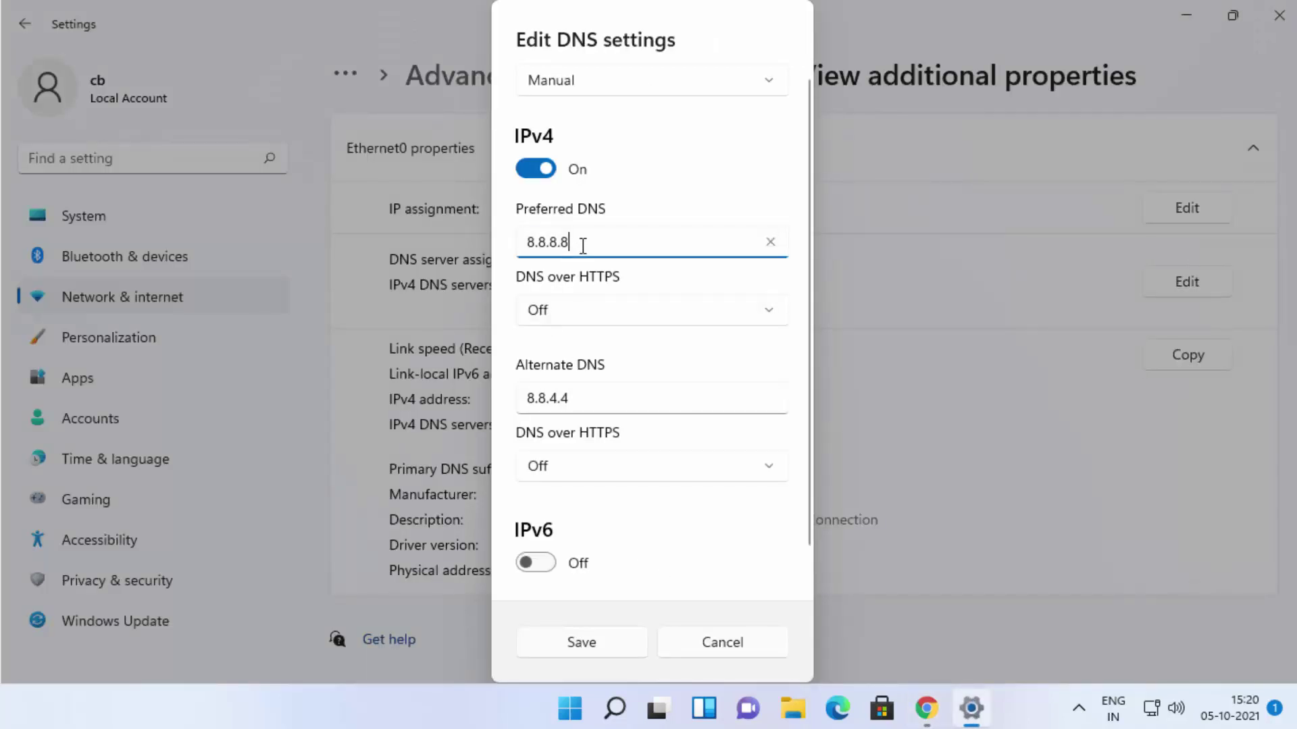
# Replace the DNS servers with 1.1.1.1 preferred and 1.0.0.1 alternate, then save.
pyautogui.doubleClick(582, 243)
pyautogui.write('1.1.1')
pyautogui.click(603, 397)
pyautogui.hotkey('ctrl', 'a')
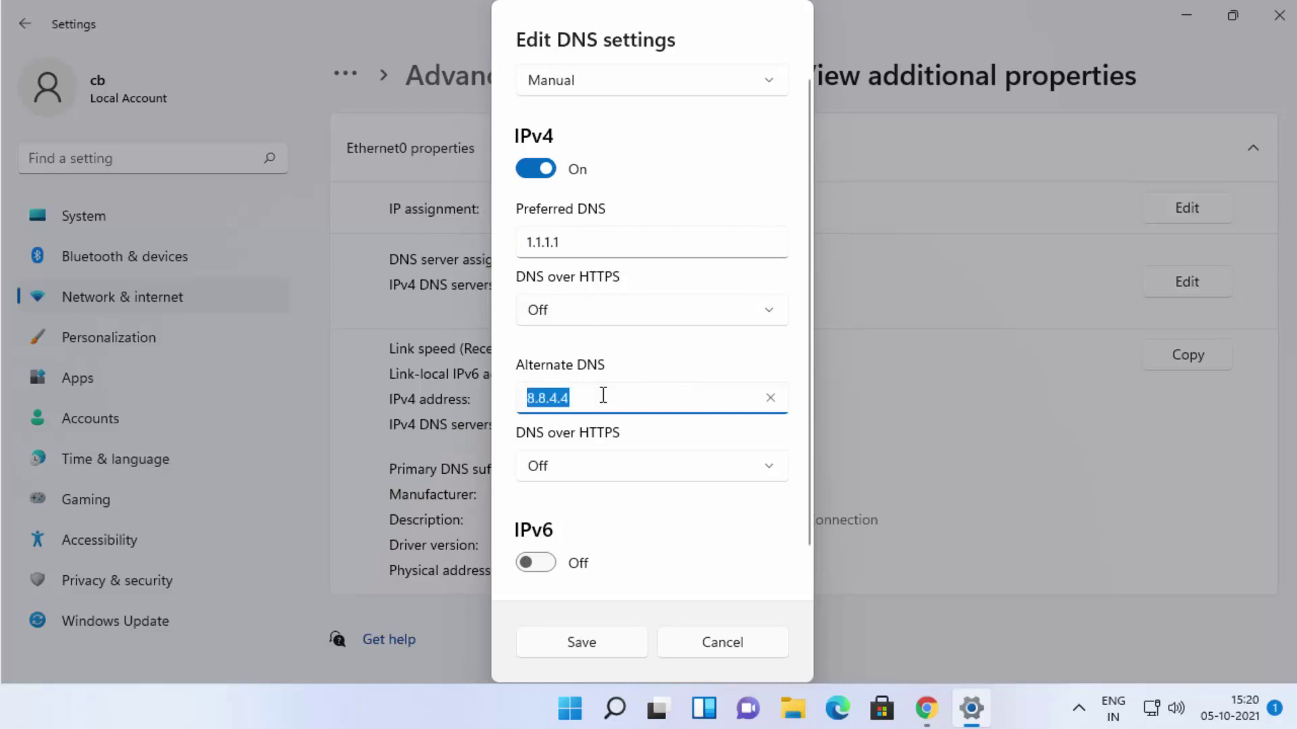
pyautogui.write('1.0.0.')
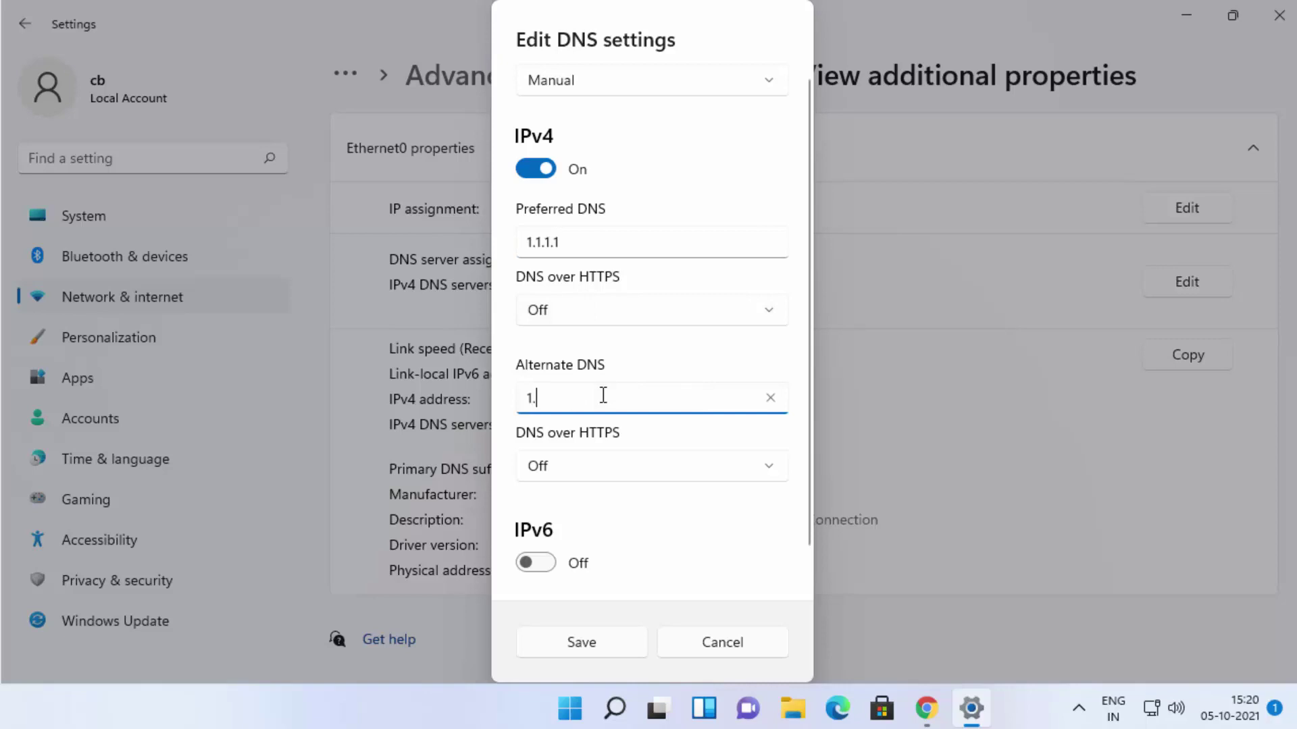
pyautogui.write('1')
pyautogui.click(617, 648)
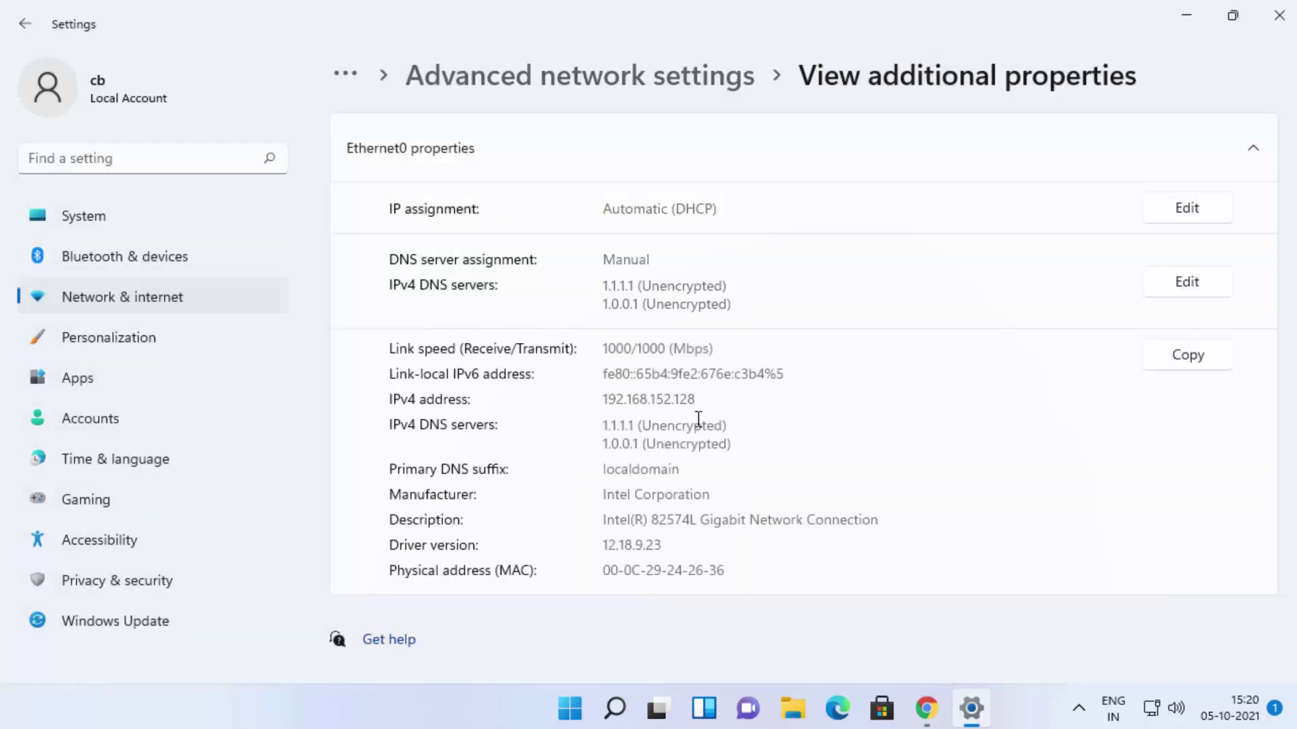